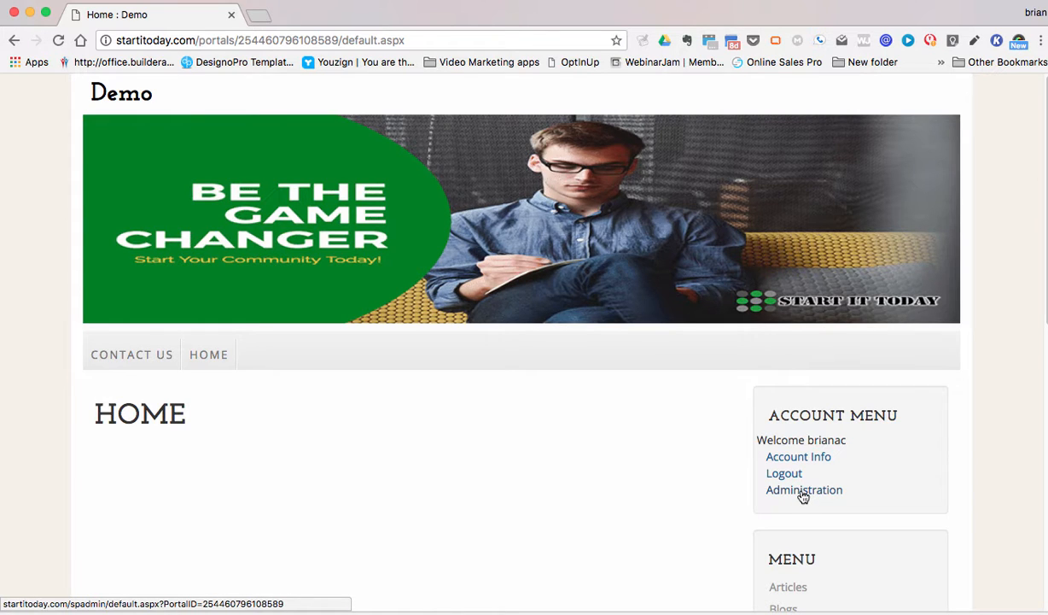
- Open the demo portal's Shopping Mall page and look through its contents
scroll(802, 497, "down", 5)
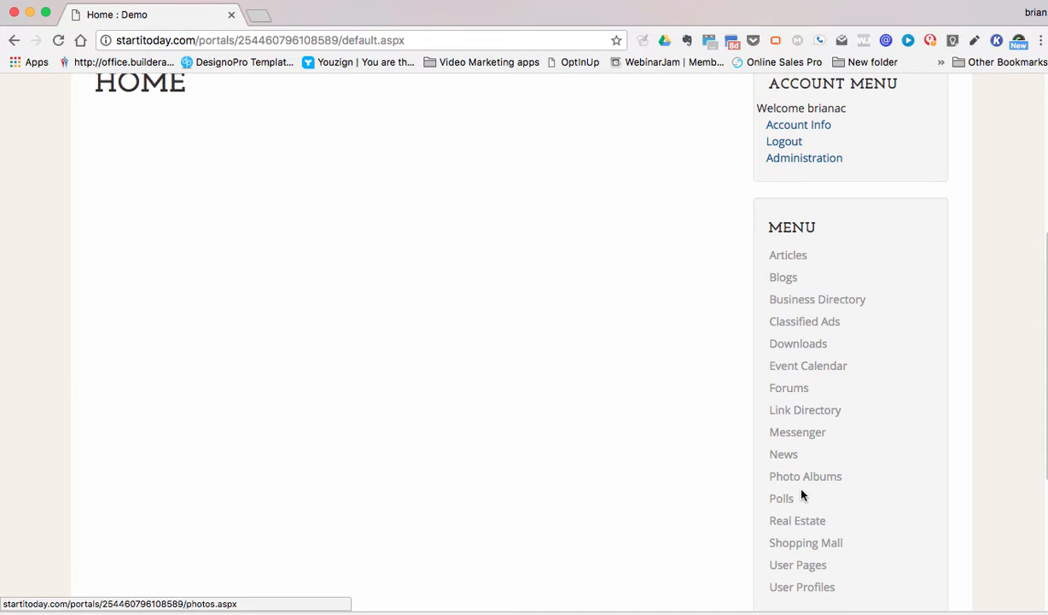
left_click(799, 547)
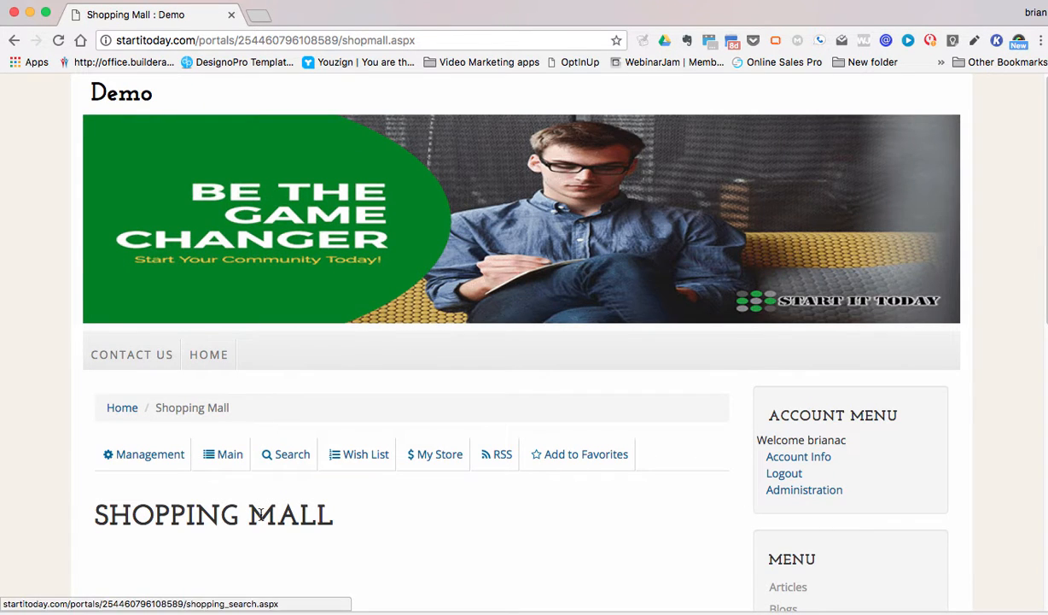
scroll(261, 519, "down", 3)
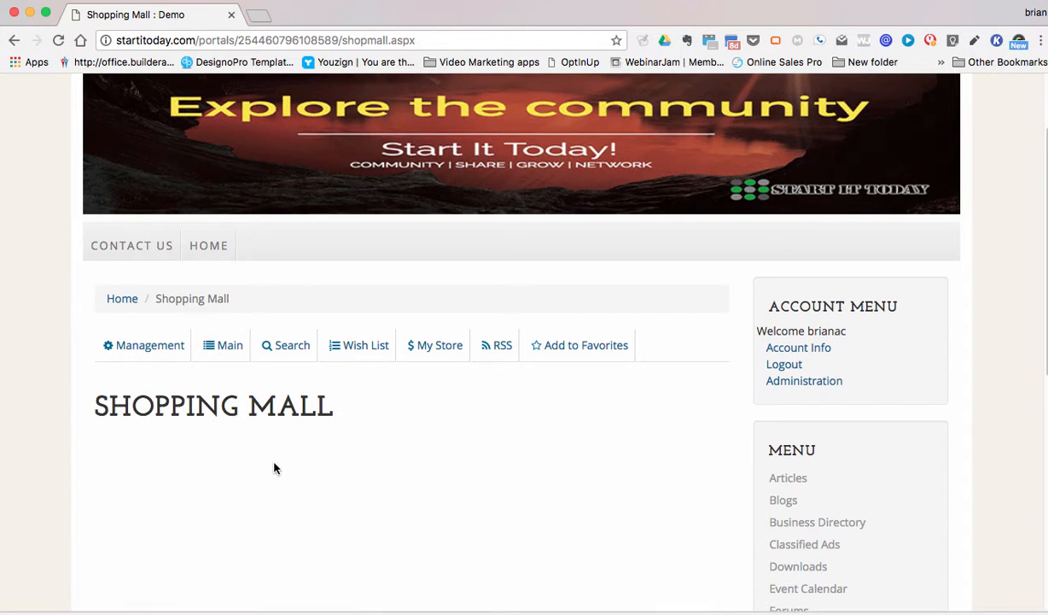
scroll(275, 468, "down", 7)
scroll(275, 468, "up", 8)
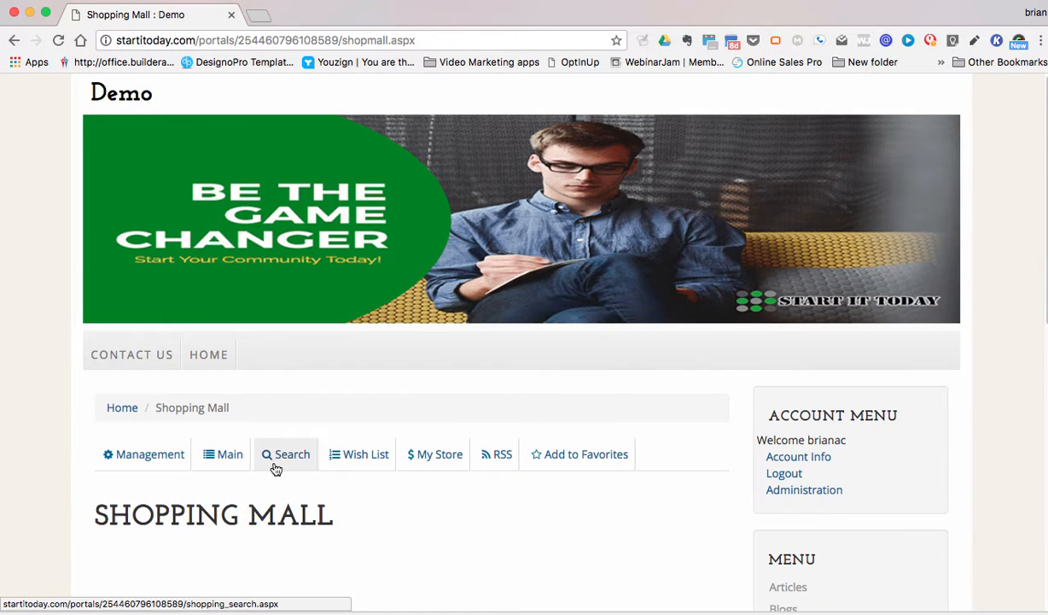
scroll(275, 468, "down", 2)
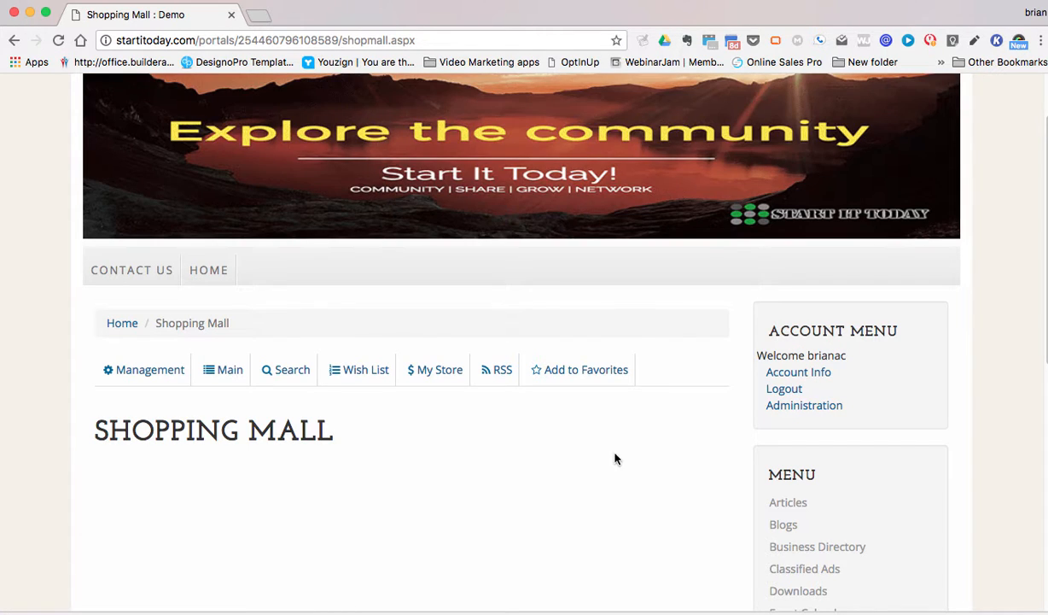
- Open the management console for the Shopping Mall and collapse the Analytics group
left_click(143, 373)
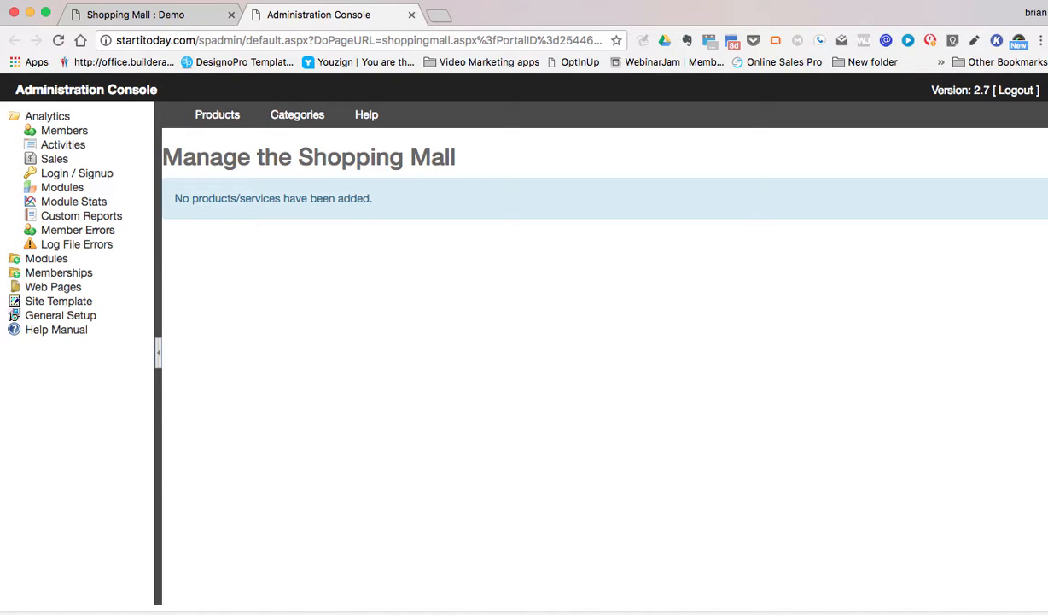
right_click(285, 613)
key("Escape")
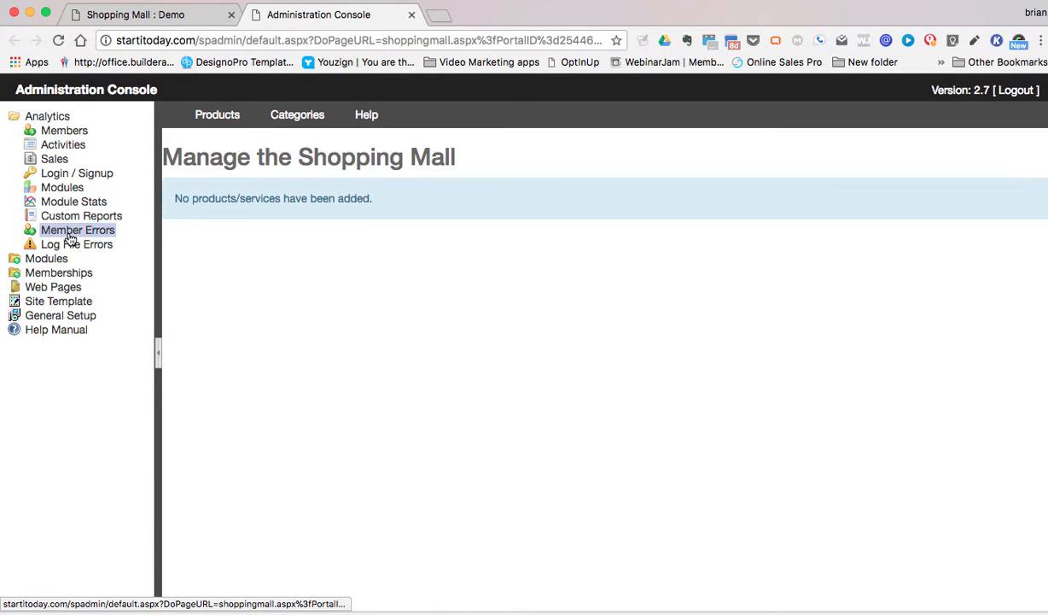
left_click(43, 118)
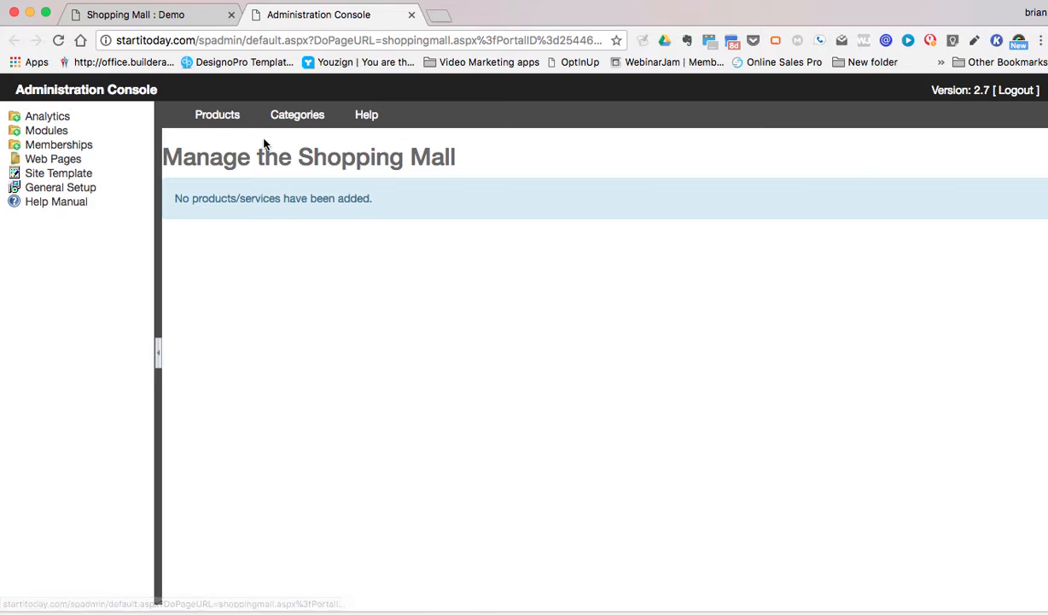
- Start a new Shopping Mall category and name it "General Products"
left_click(297, 120)
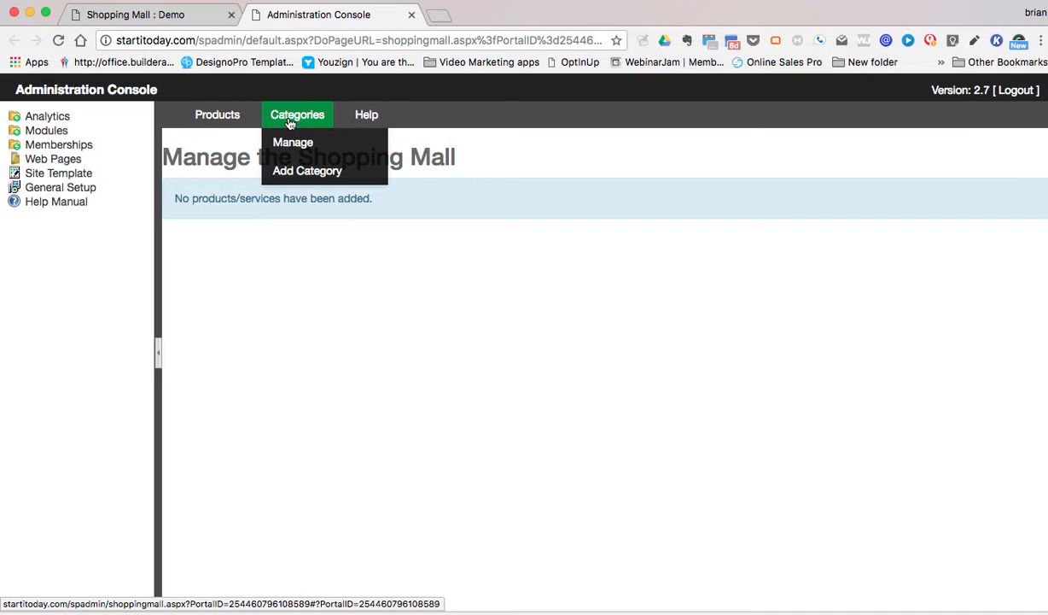
left_click(282, 167)
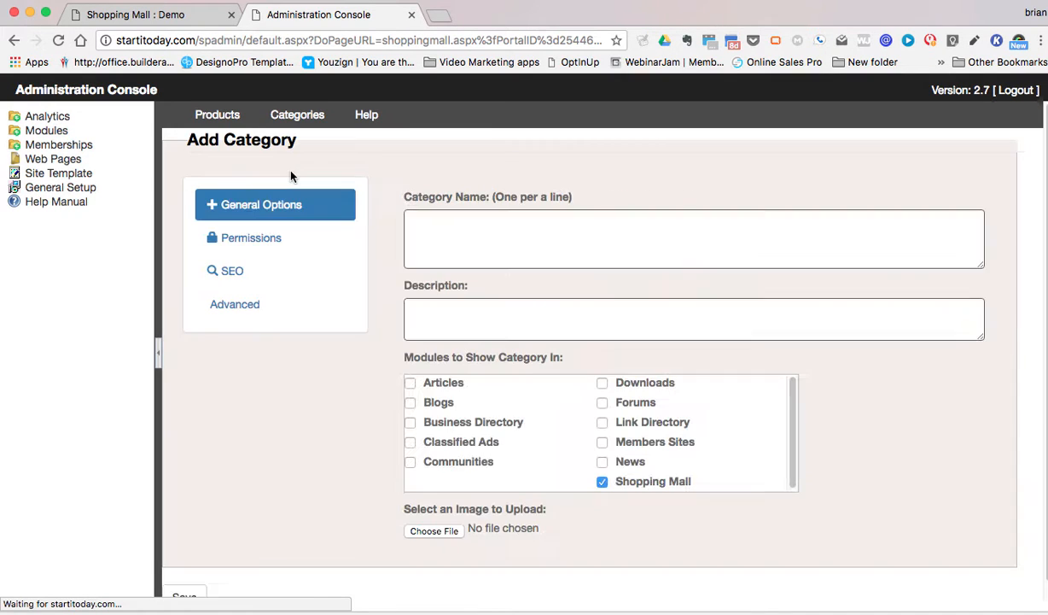
left_click(412, 219)
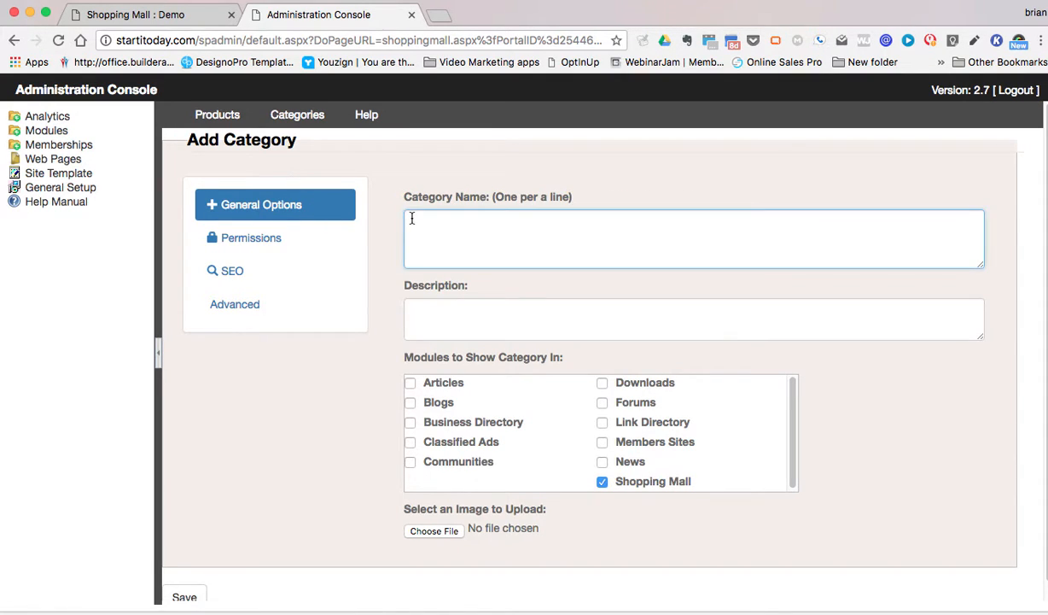
type("Ger")
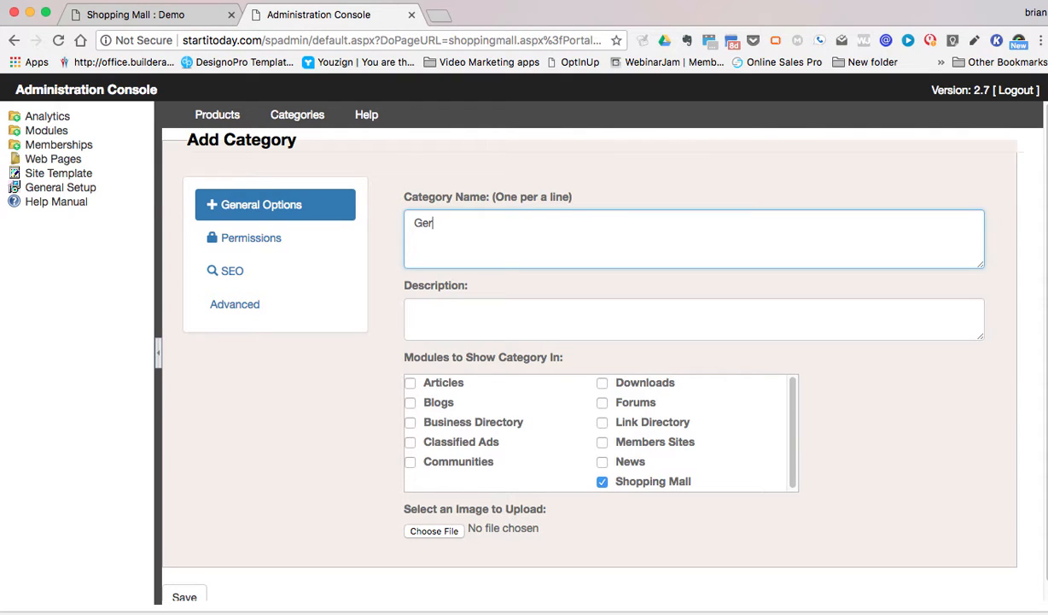
key("BackSpace")
type("neral P{roducts")
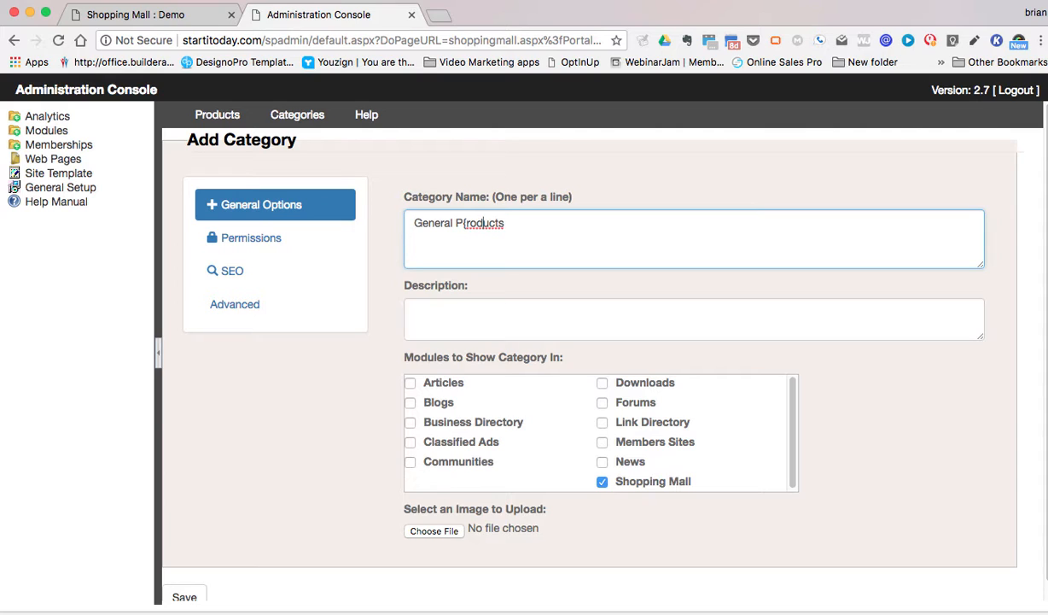
key("BackSpace")
- Copy the category name "General Products" into the category's description
key("super+a")
key("super+c")
left_click(454, 312)
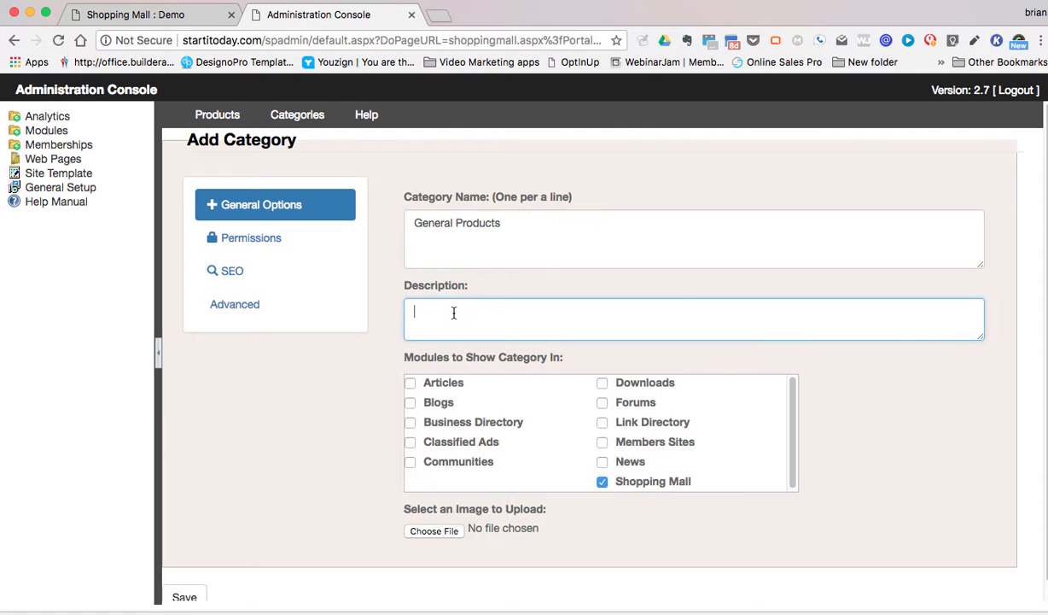
key("super+v")
- Review the new category's permissions, SEO and advanced settings, and save the category
scroll(229, 403, "down", 2)
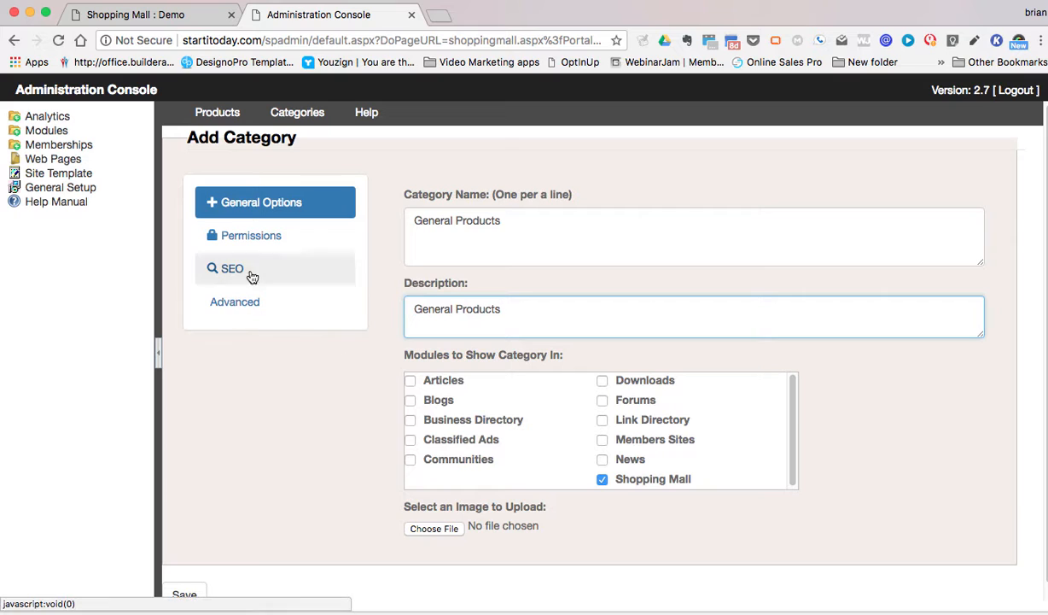
left_click(241, 239)
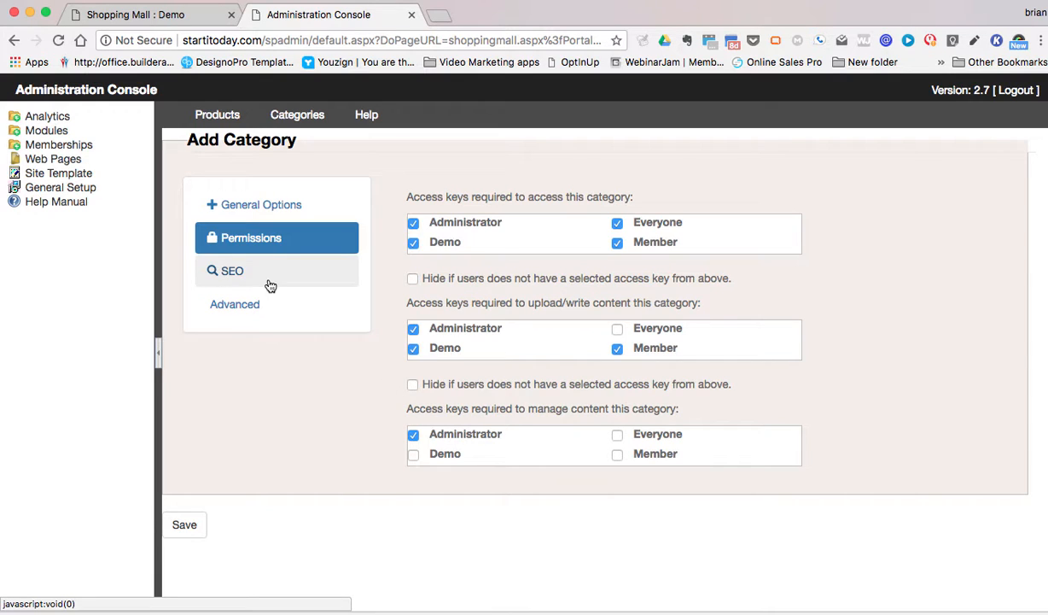
left_click(237, 276)
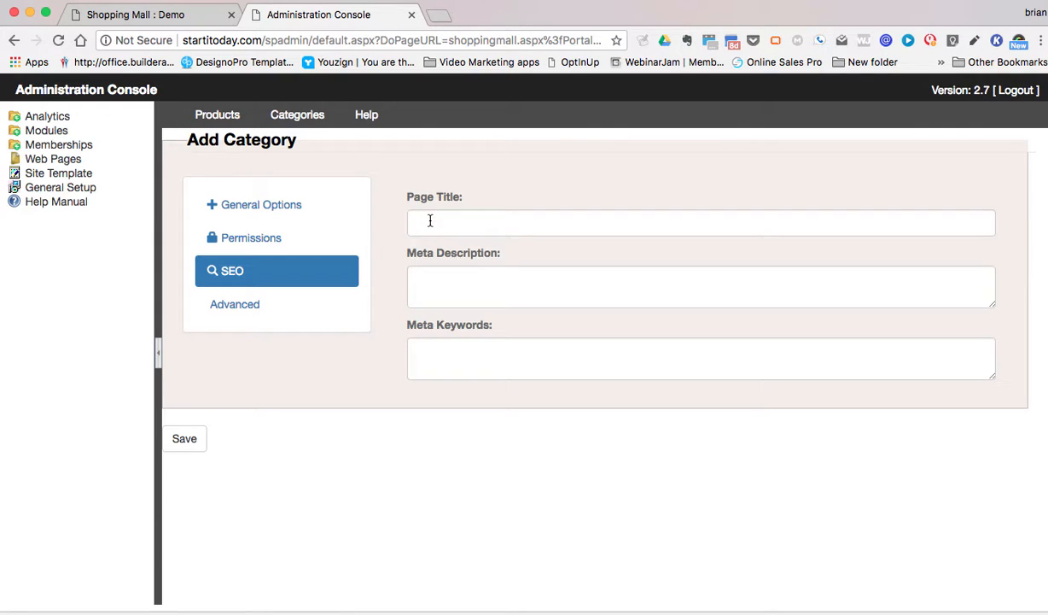
left_click(431, 276)
left_click(253, 310)
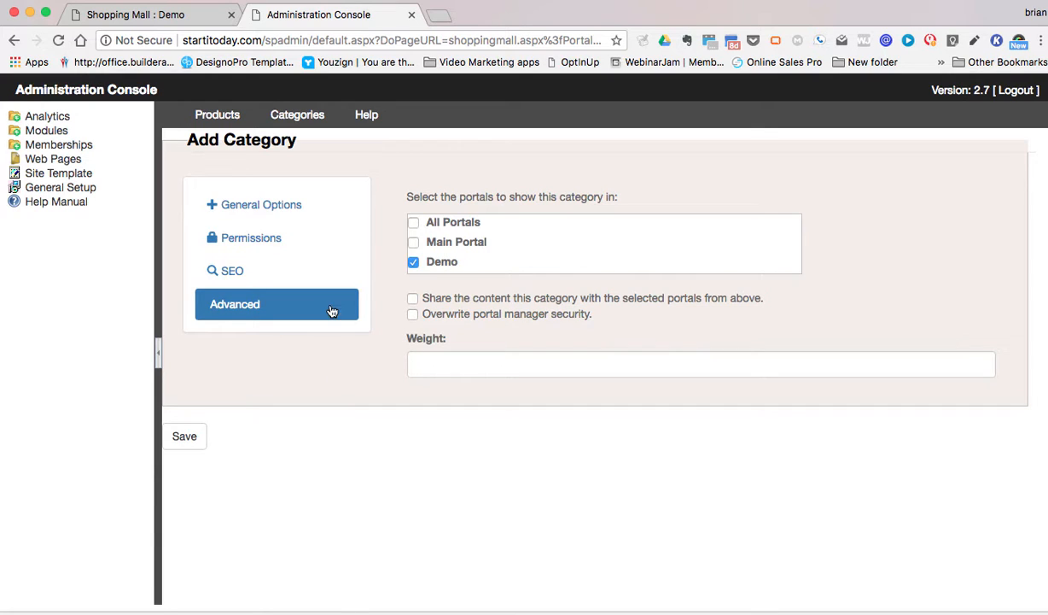
left_click(185, 436)
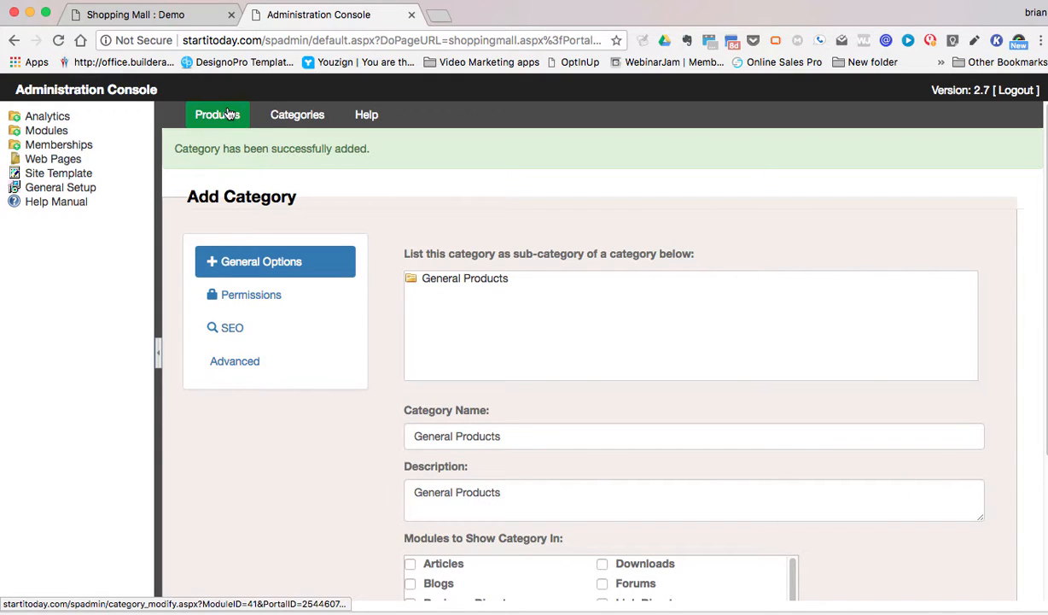
- Start a new product in the General Products category and name it "soap"
mouse_move(227, 123)
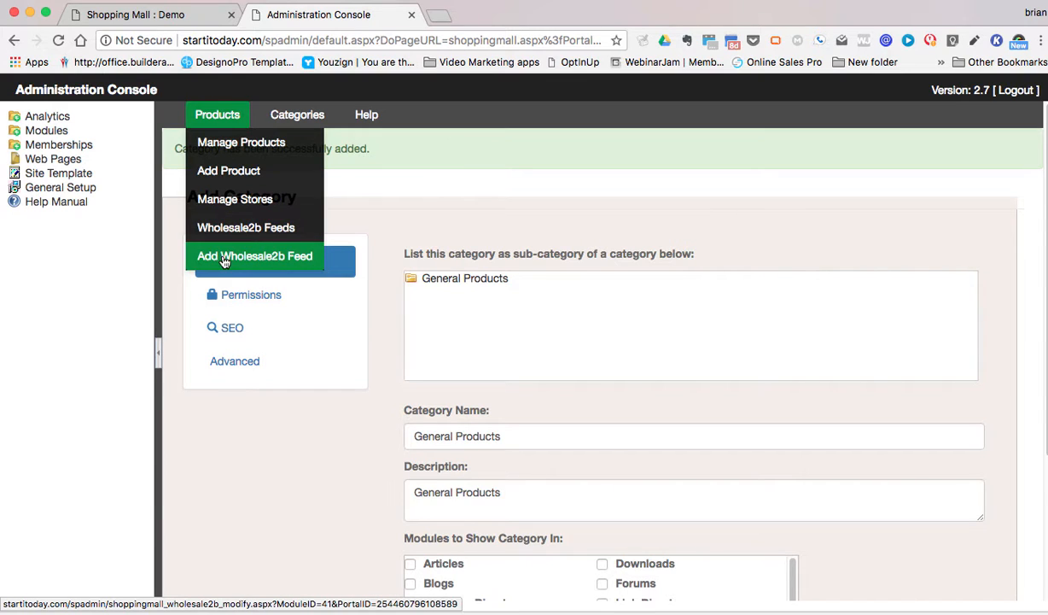
left_click(224, 172)
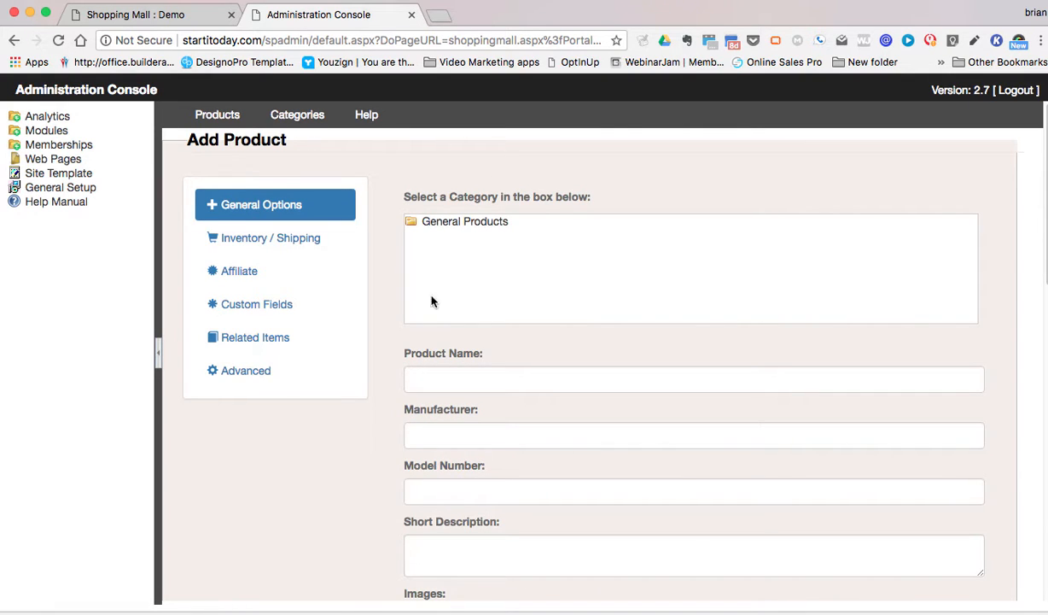
left_click(458, 226)
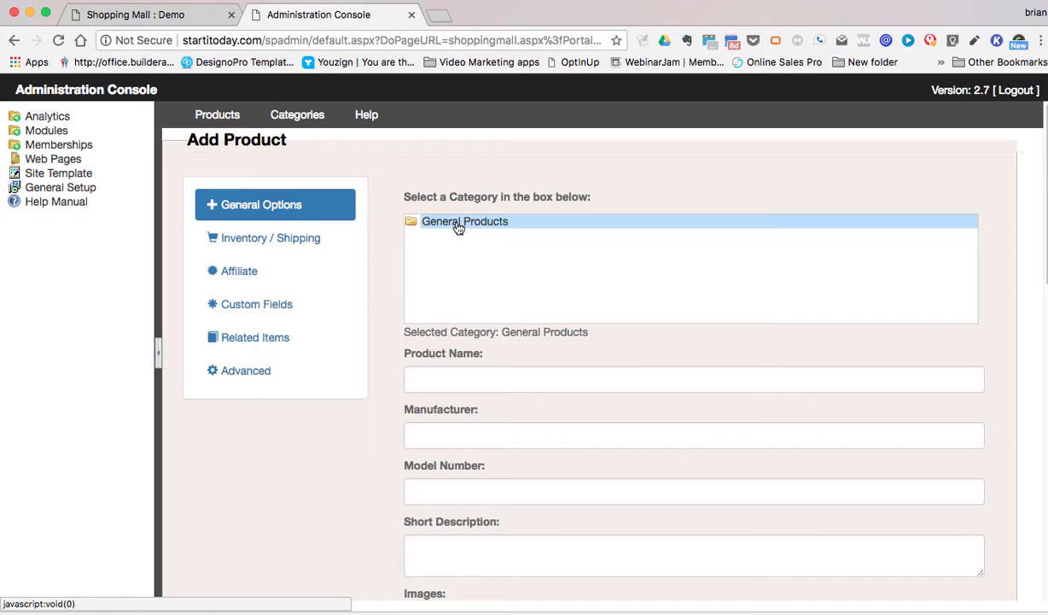
left_click(414, 380)
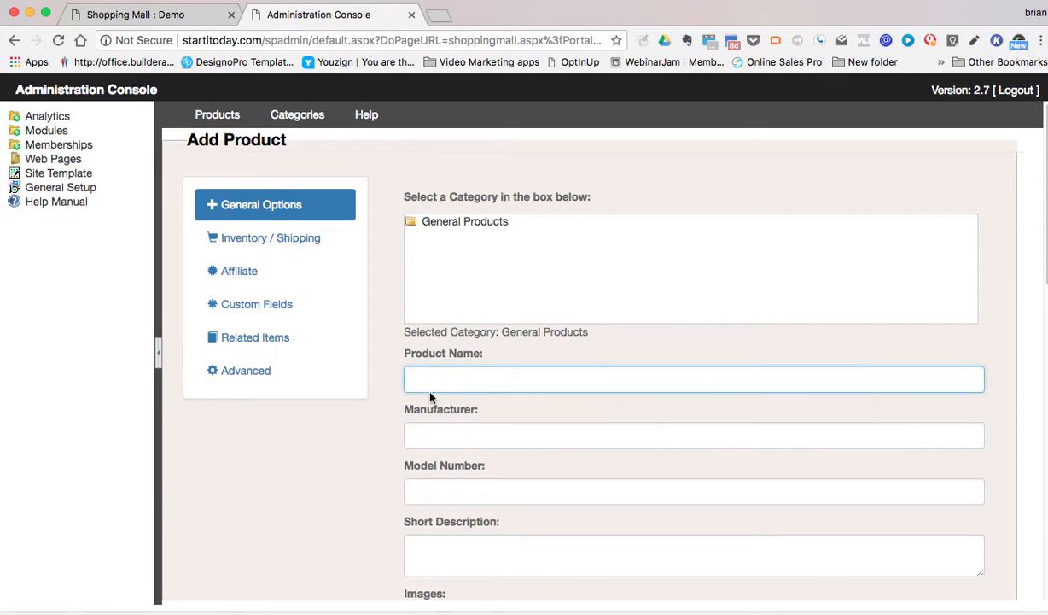
type("soap")
- Set the product's manufacturer to "dove" and its model number to 1234
left_click(417, 437)
type("do")
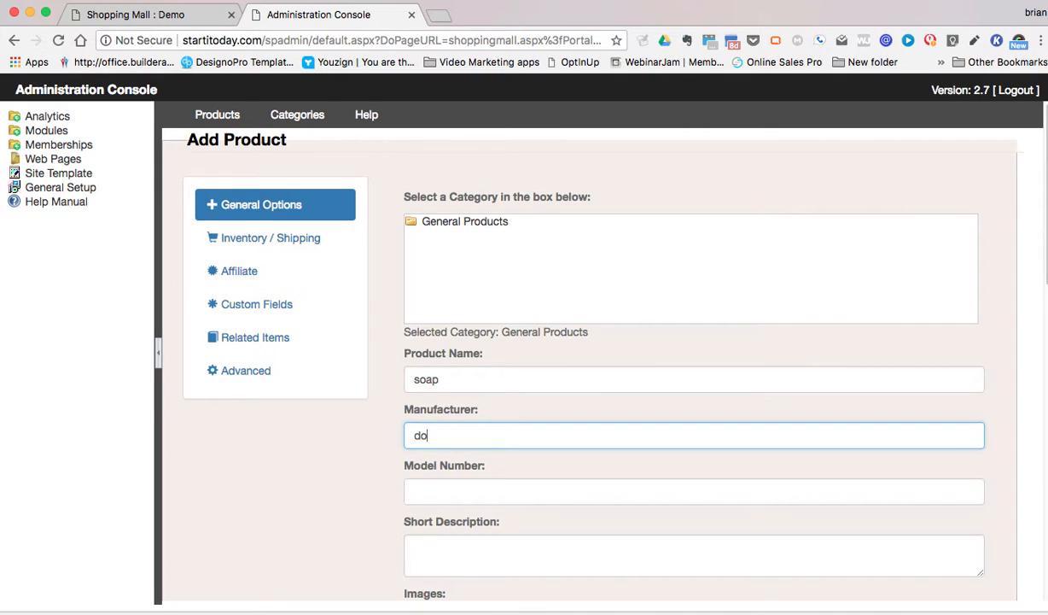
type("ve")
left_click(415, 494)
type("1234")
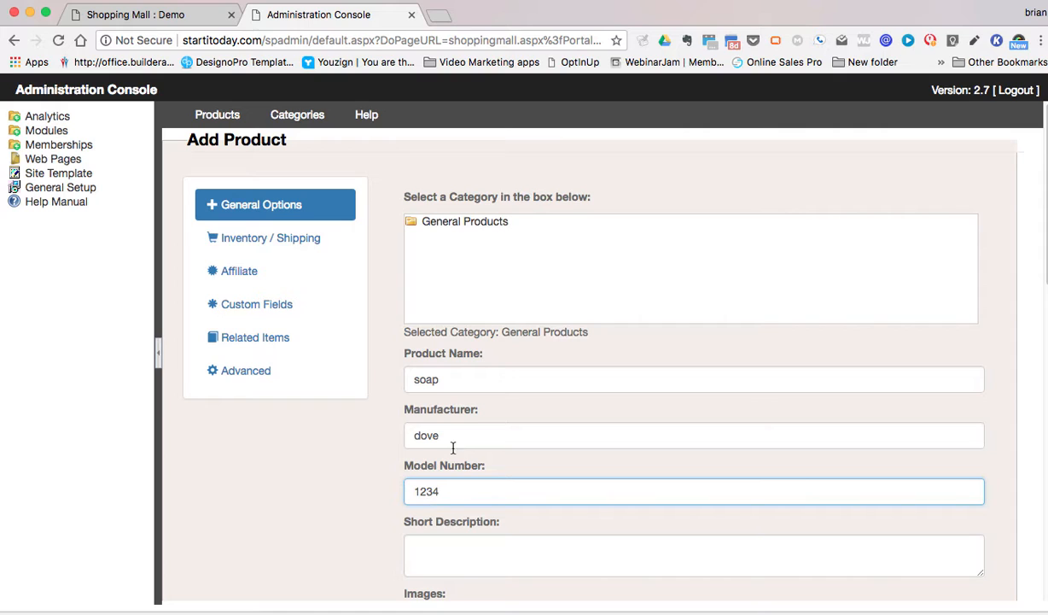
- Enter "dove good smelling soap" as the short description, reusing the copied manufacturer name
left_click_drag(451, 436, 375, 442)
key("ctrl+c")
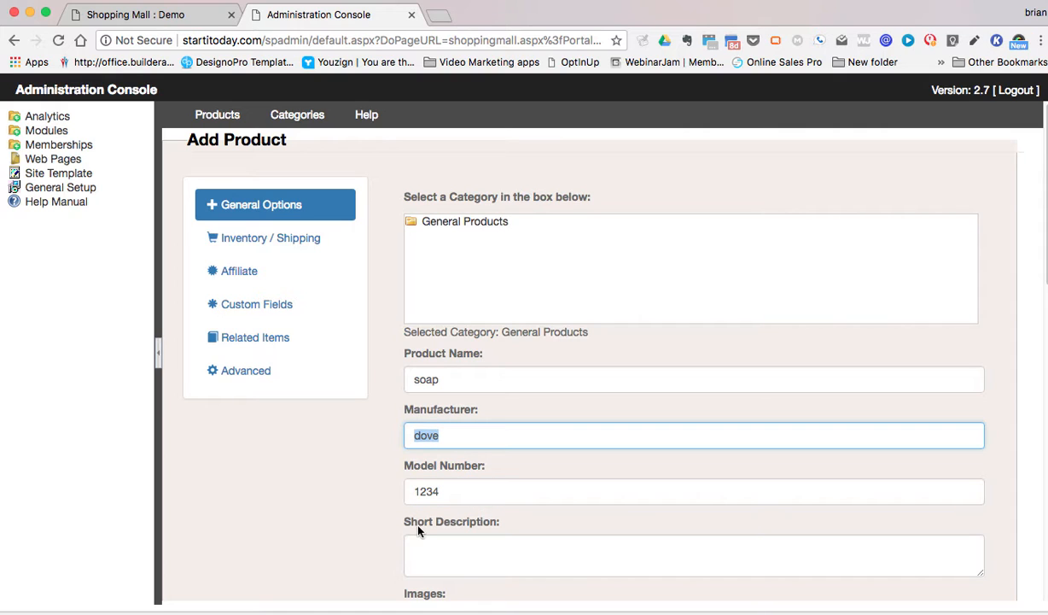
left_click(420, 556)
key("ctrl+v")
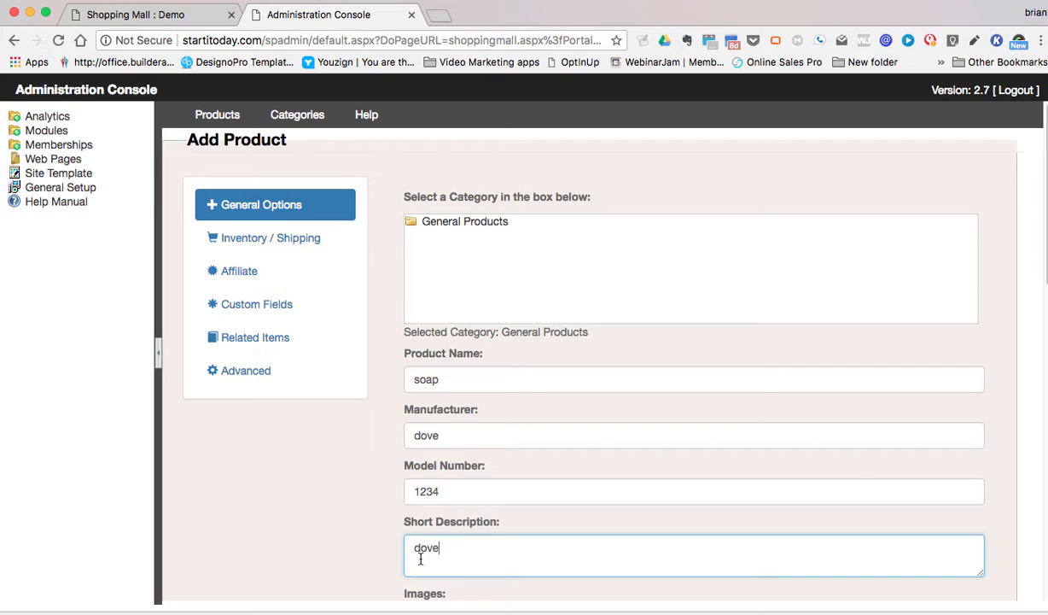
type("good smelling soap")
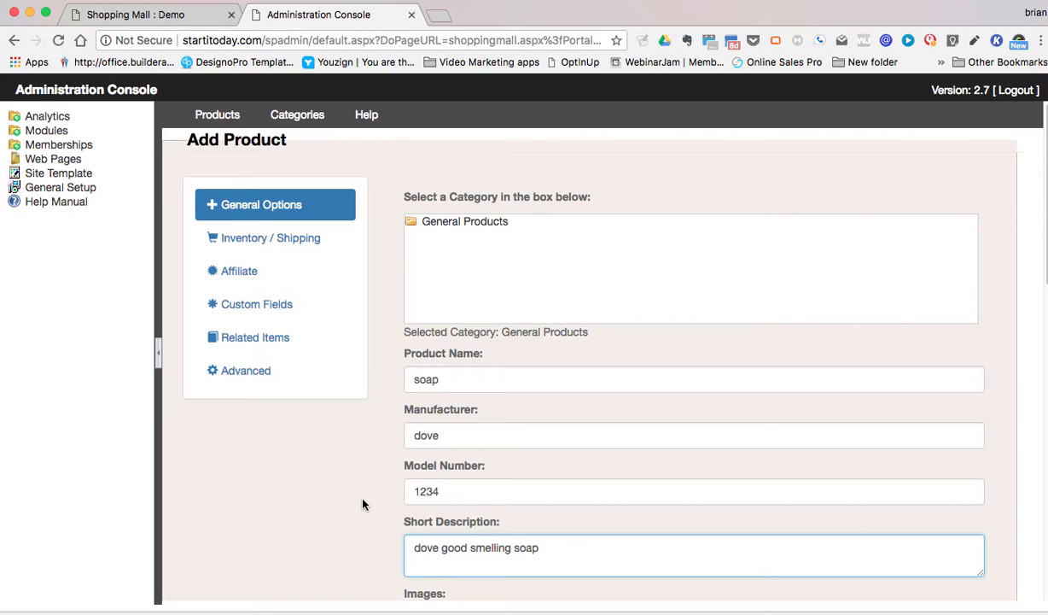
- Examine the product's image upload, full description, price fields and recurring cycle options
scroll(363, 504, "down", 5)
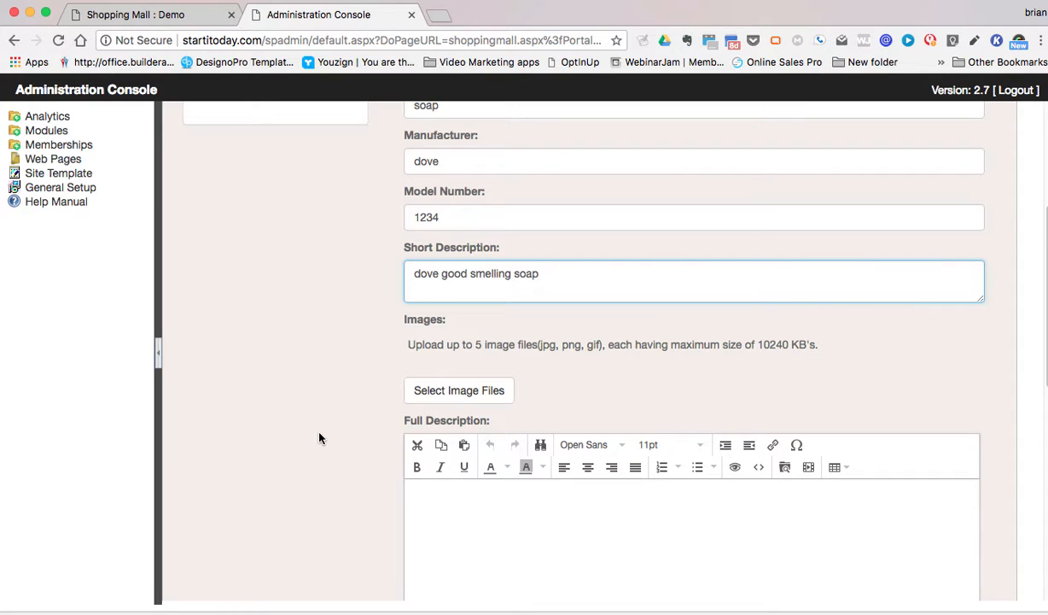
scroll(320, 452, "down", 4)
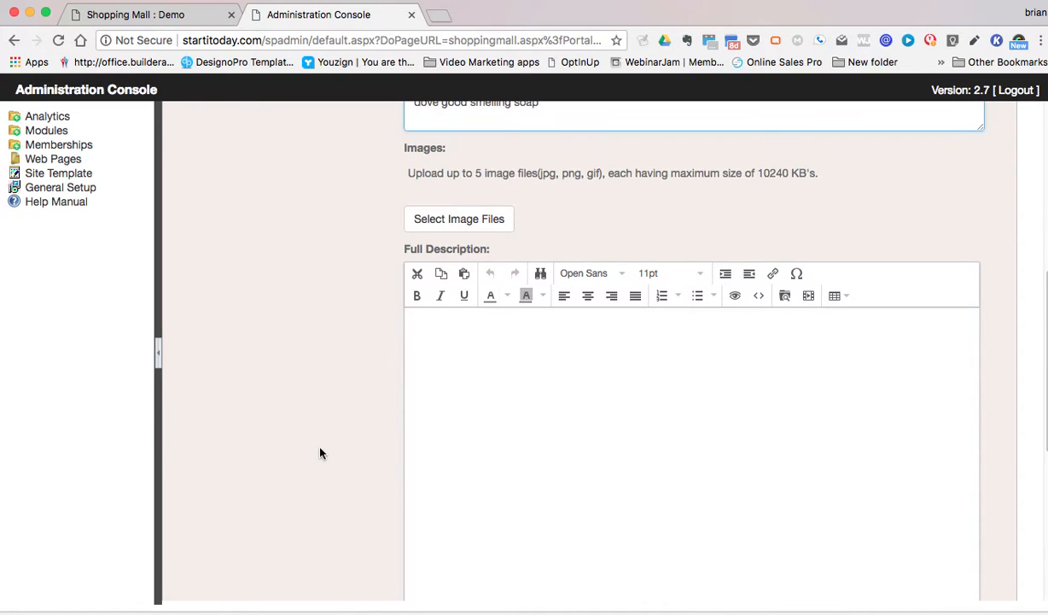
left_click(454, 361)
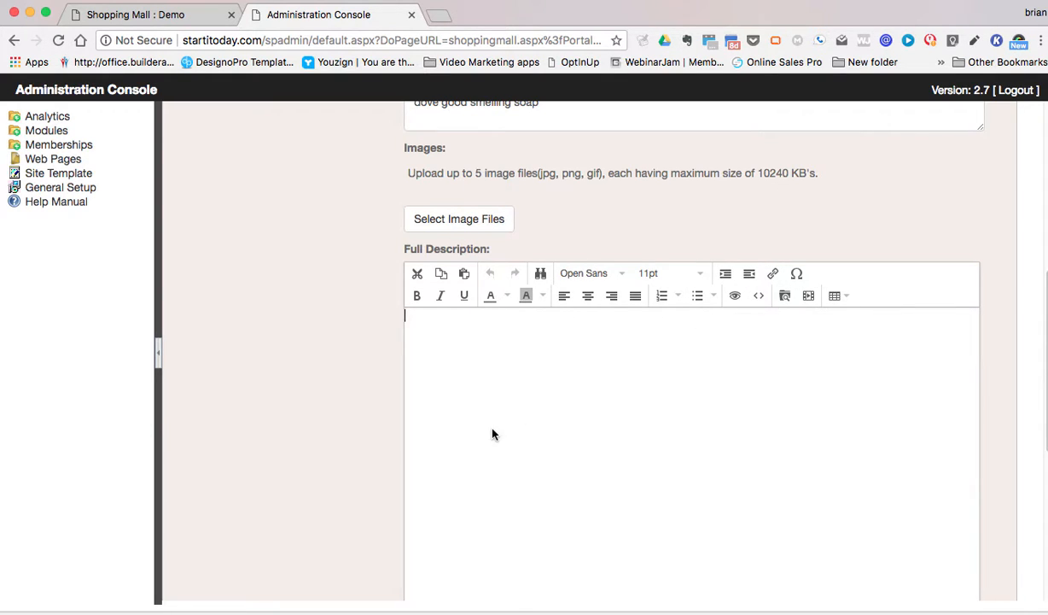
scroll(492, 435, "down", 2)
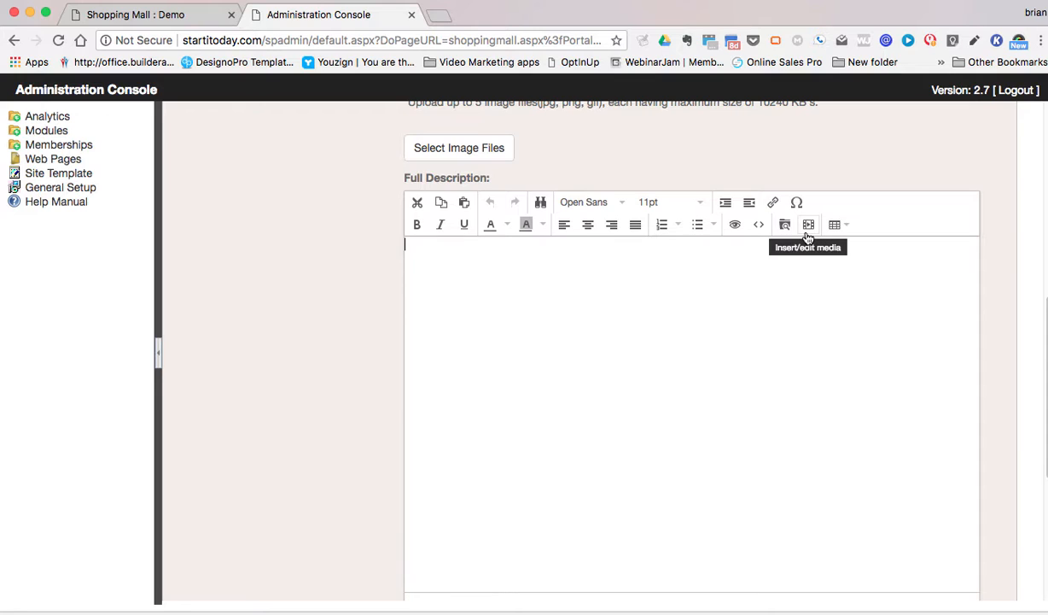
scroll(512, 393, "down", 5)
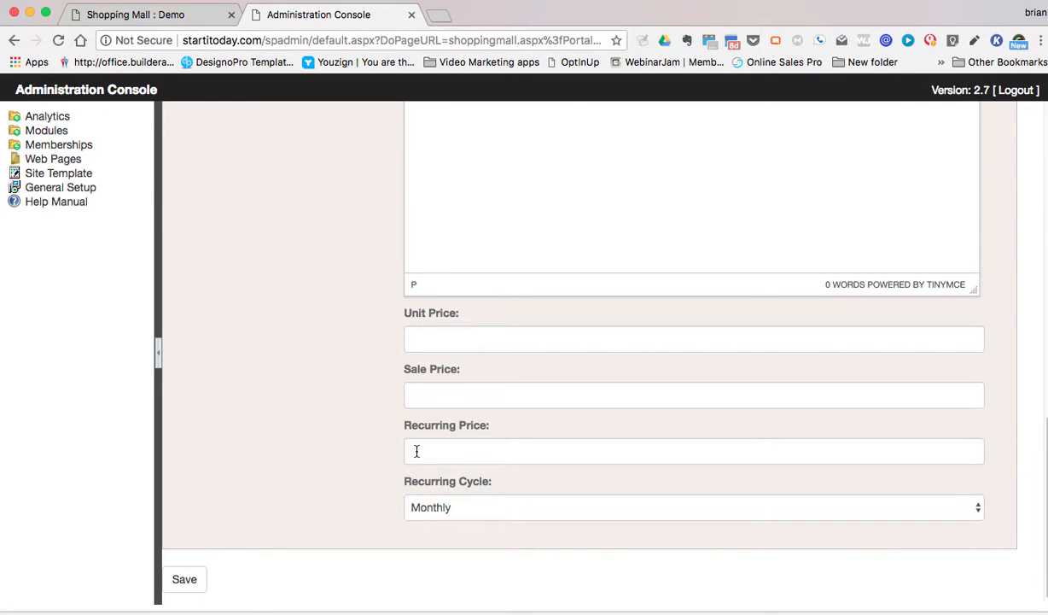
left_click(432, 507)
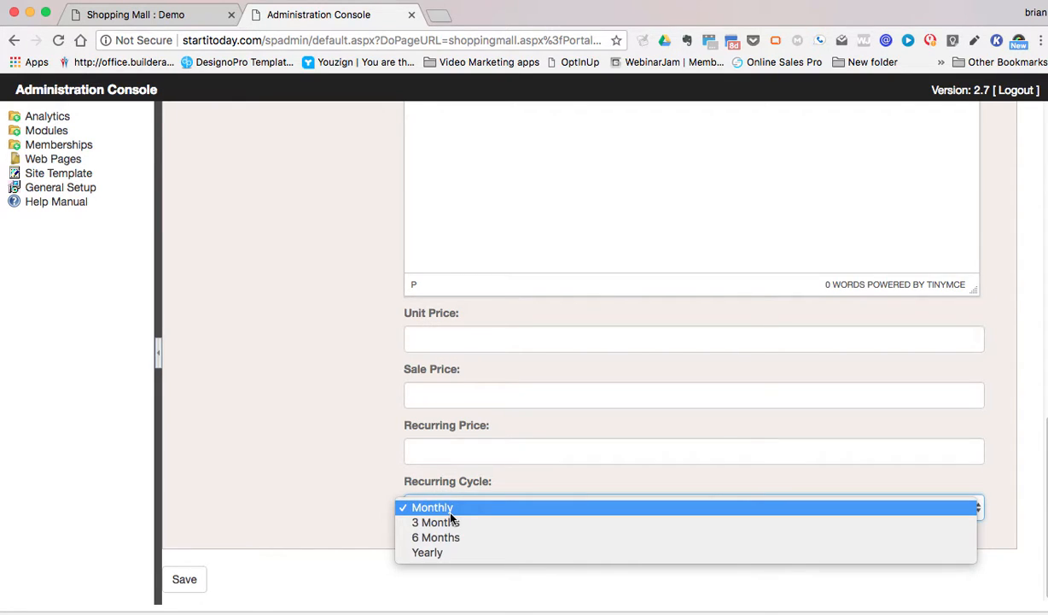
left_click(304, 510)
scroll(199, 544, "up", 1)
scroll(199, 544, "up", 15)
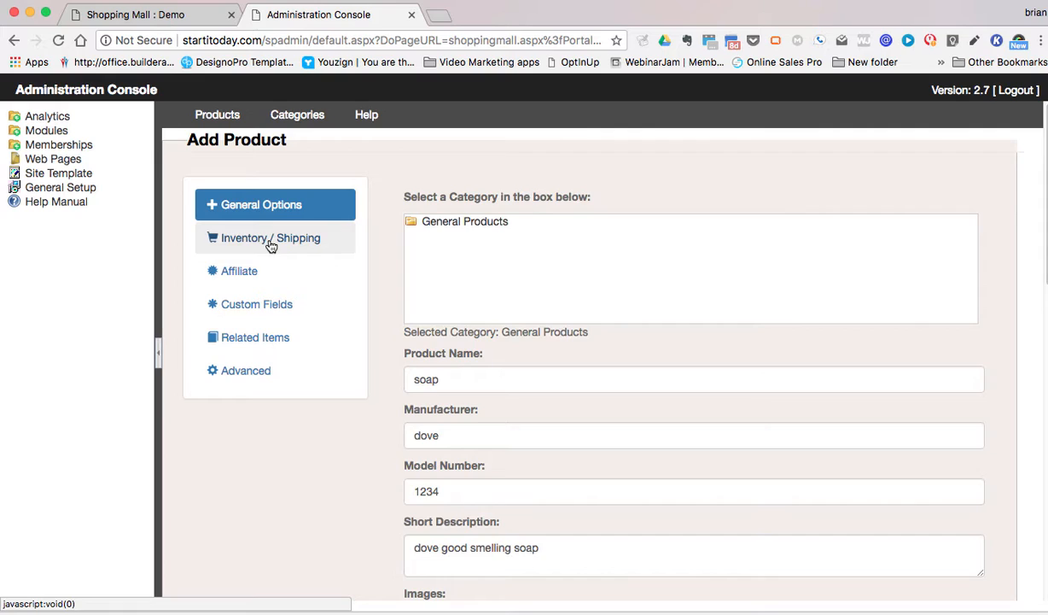
- Set the product's shipping option to Shipping and review the weight, dimensions, handling, inventory, order quantity and SKU fields
left_click(272, 241)
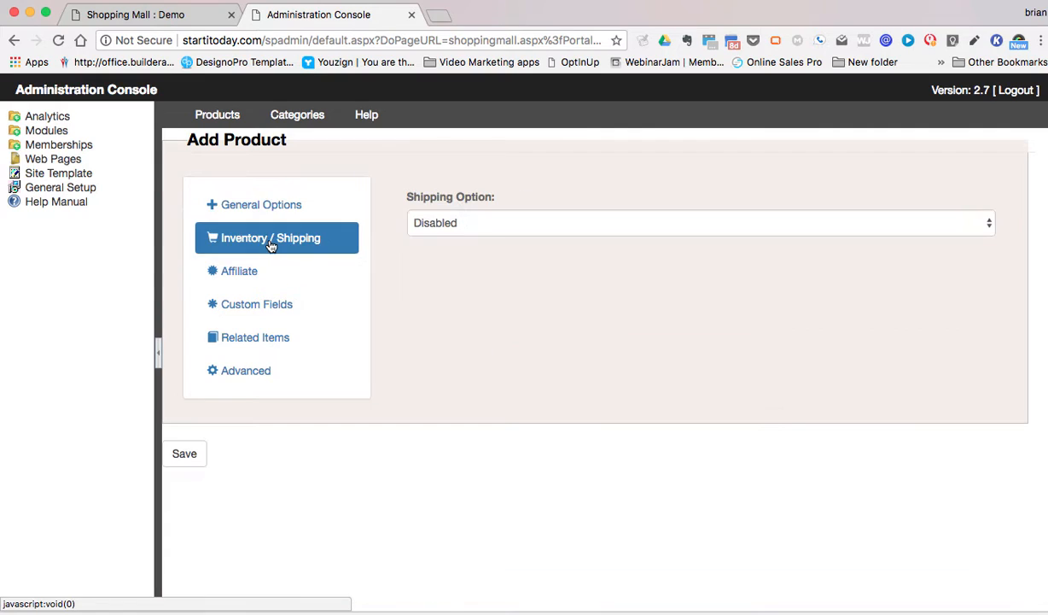
left_click(453, 229)
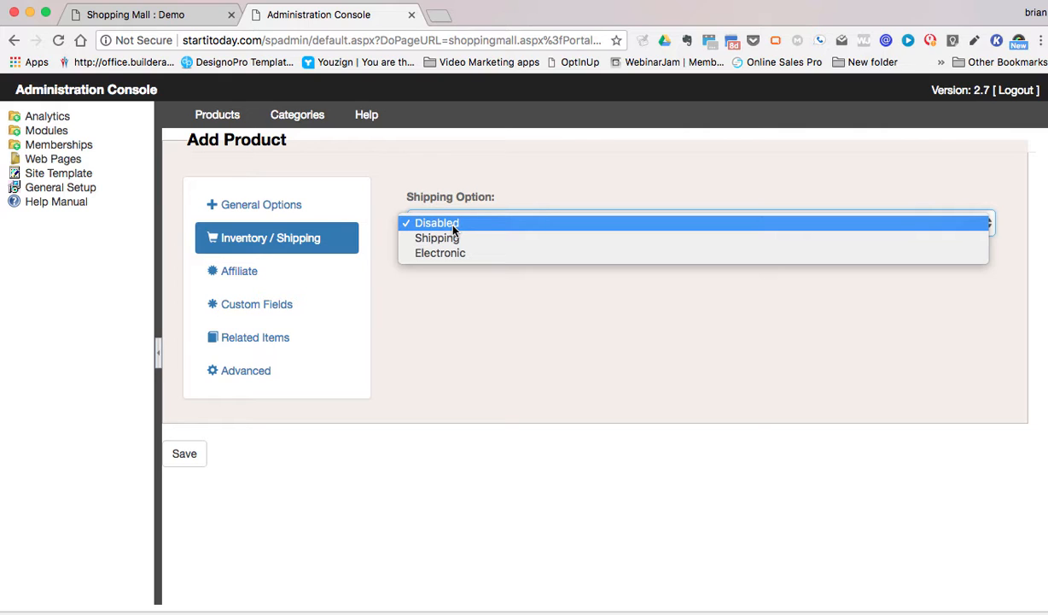
left_click(450, 240)
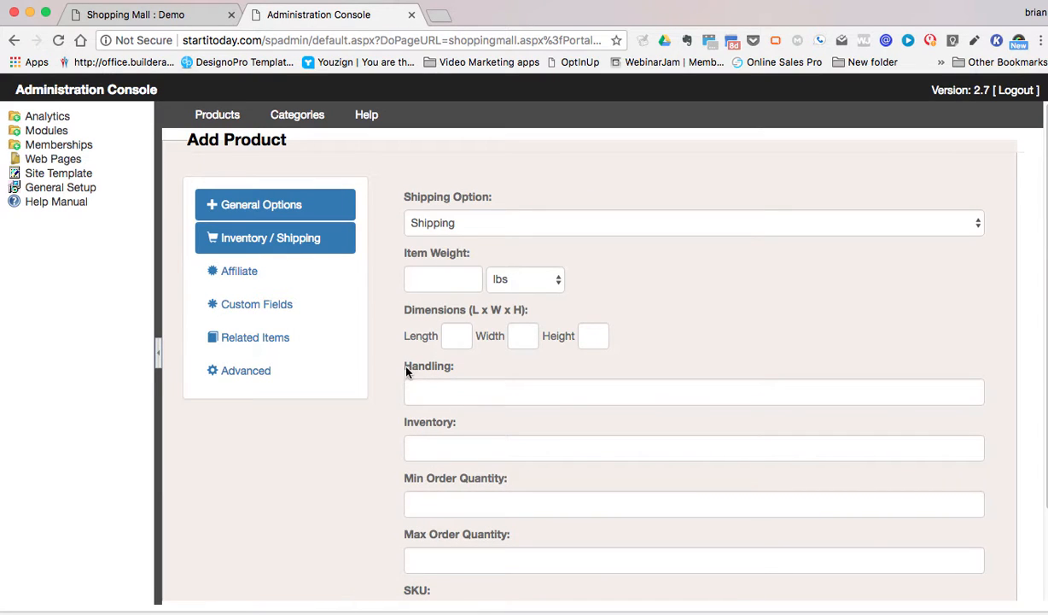
scroll(356, 463, "down", 3)
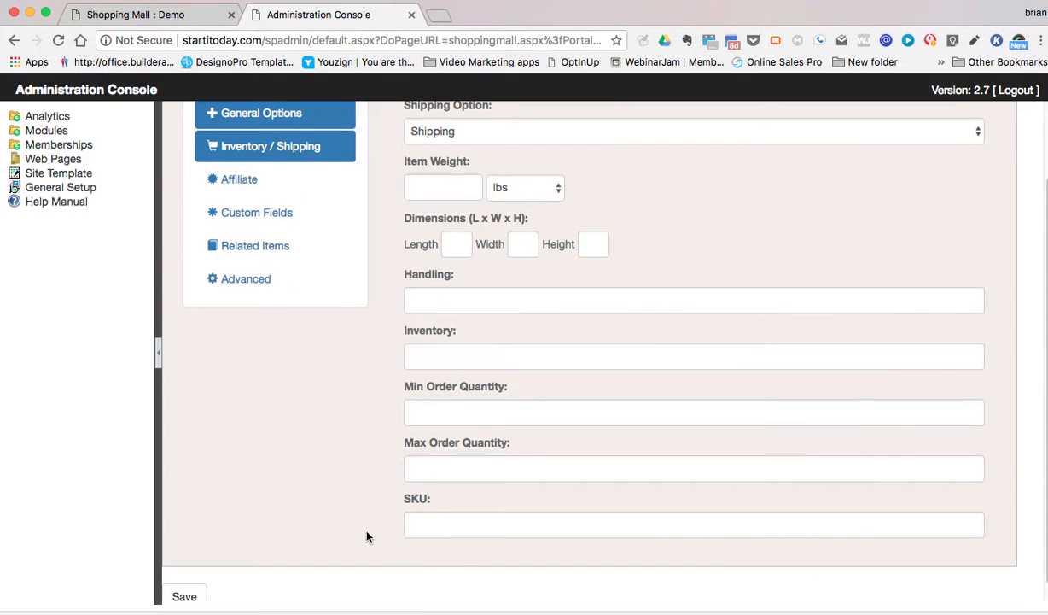
scroll(357, 537, "up", 1)
scroll(360, 536, "up", 1)
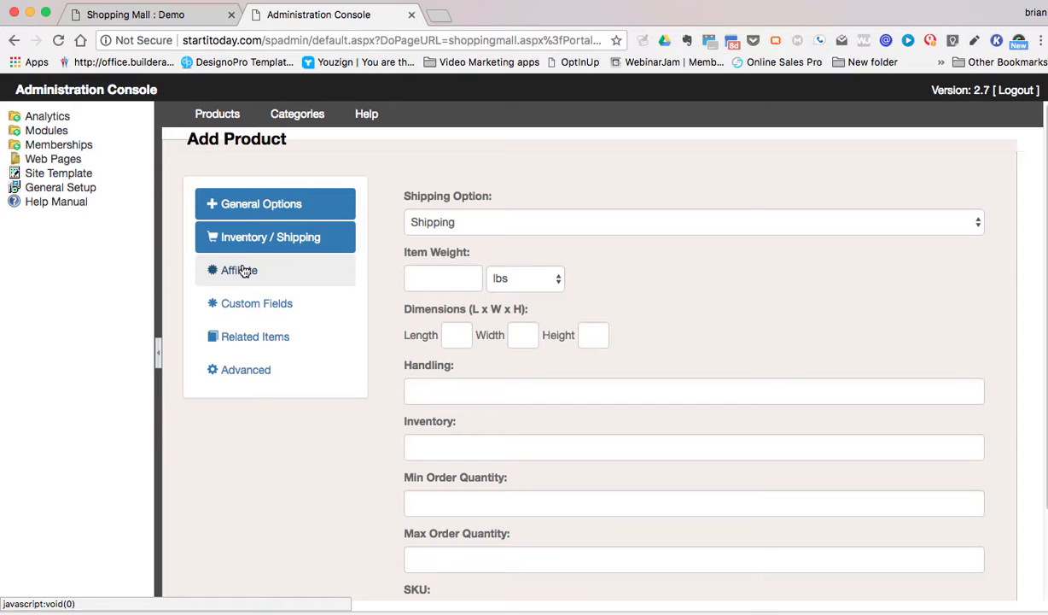
- Set the product's shipping option to Electronic in the inventory and shipping settings
left_click(452, 222)
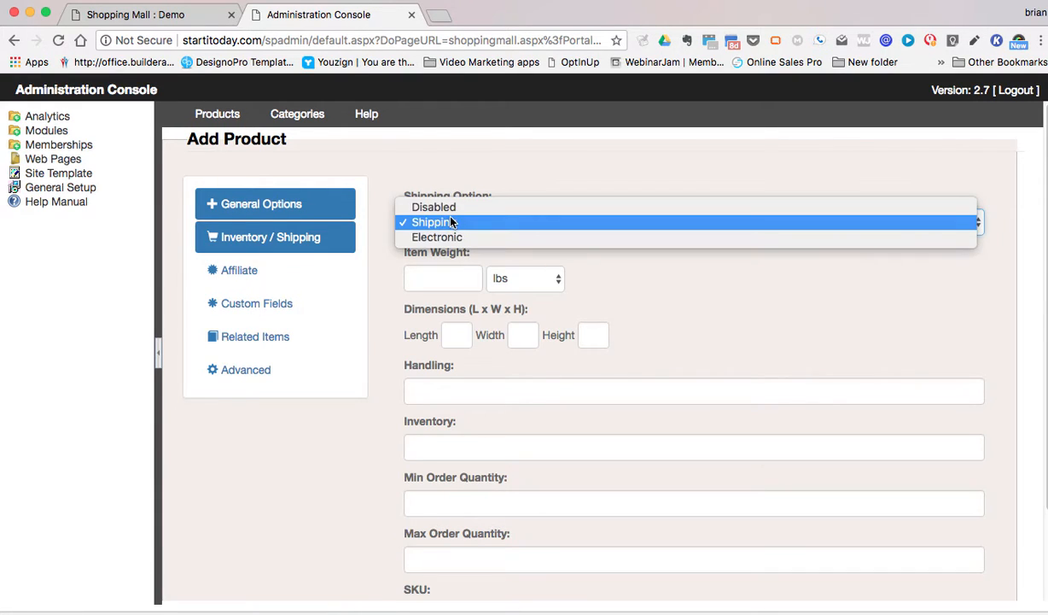
left_click(451, 241)
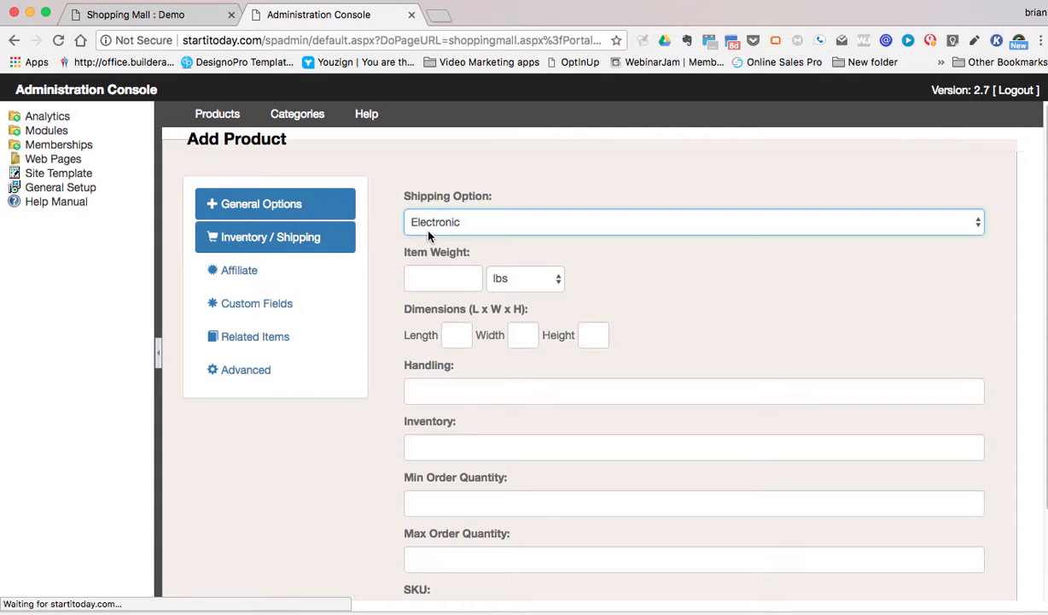
left_click(292, 299)
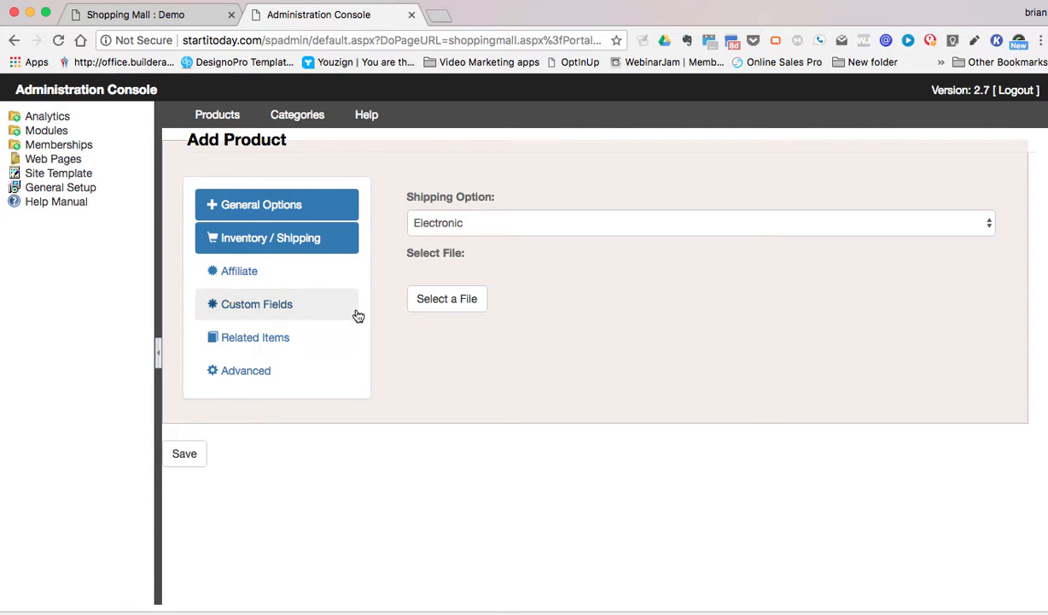
- Examine the product's affiliate price and recurring options and its custom fields list
left_click(228, 273)
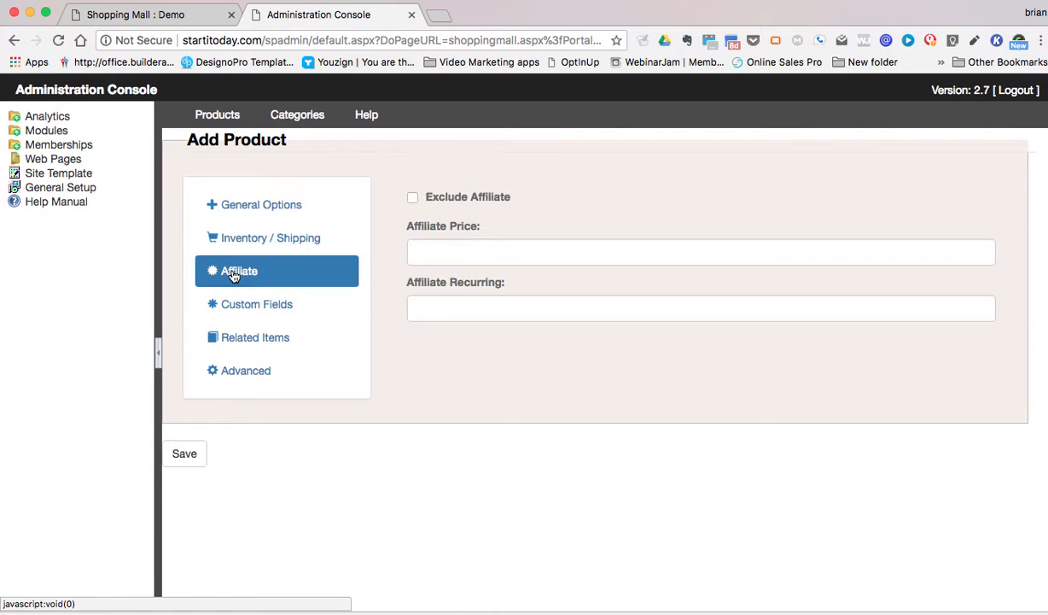
left_click(438, 252)
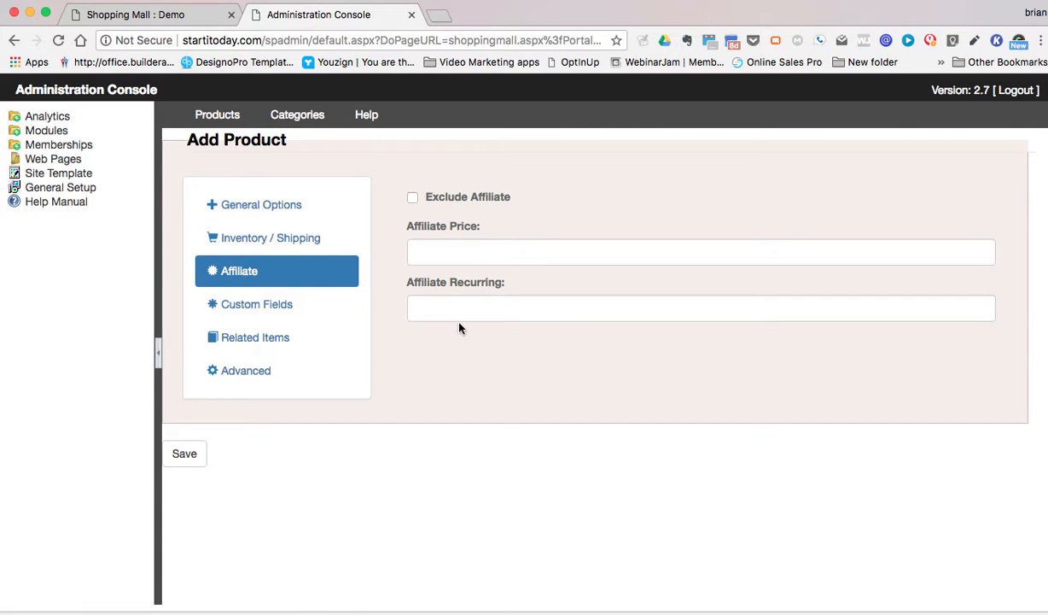
left_click(244, 306)
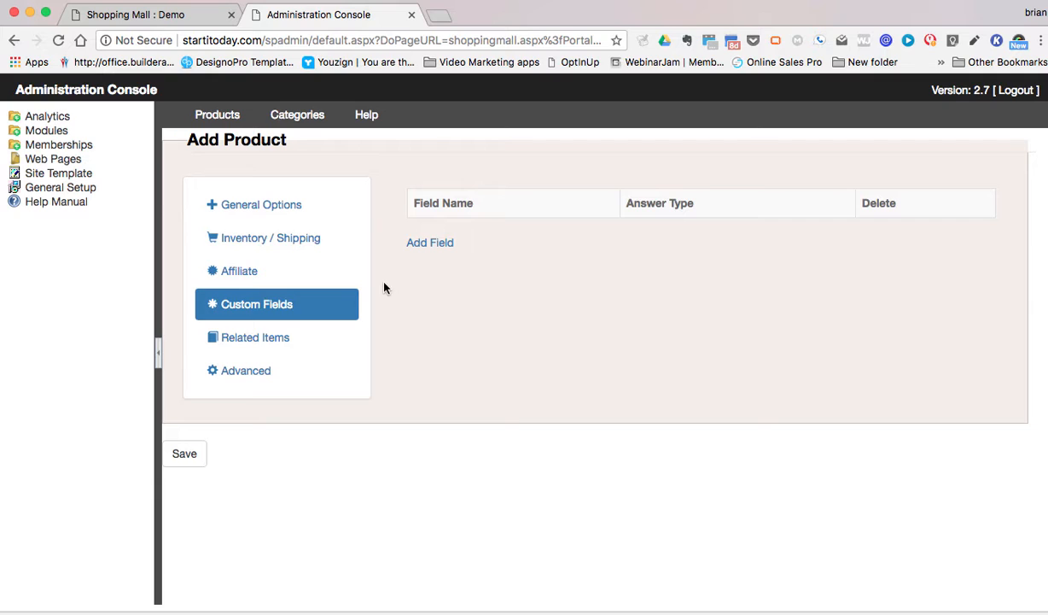
- Assign the product to the Demo portal in its advanced settings, leaving no newsletter selected, and save the product
left_click(249, 378)
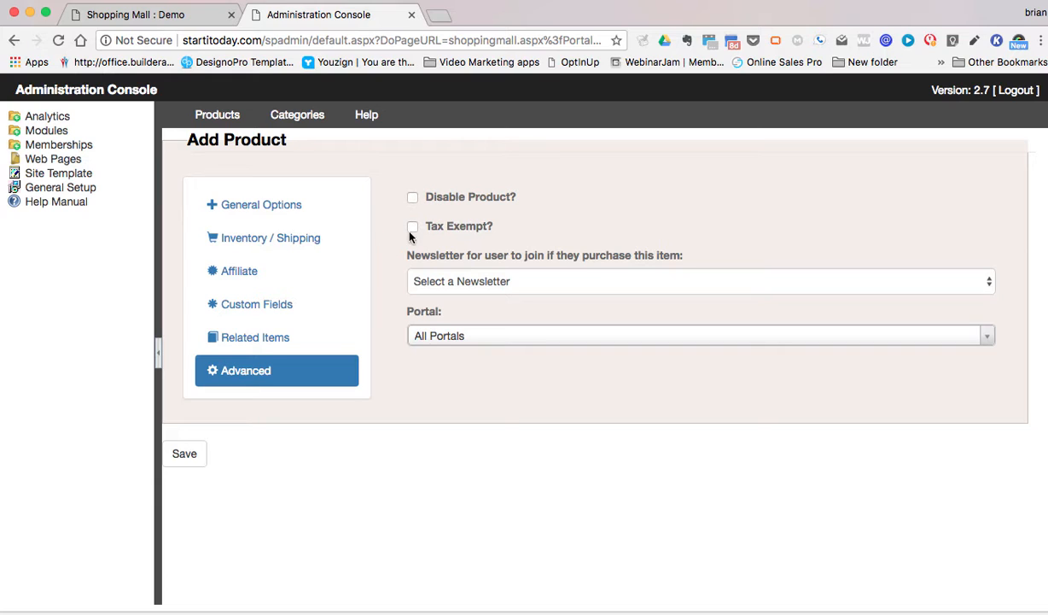
left_click(511, 281)
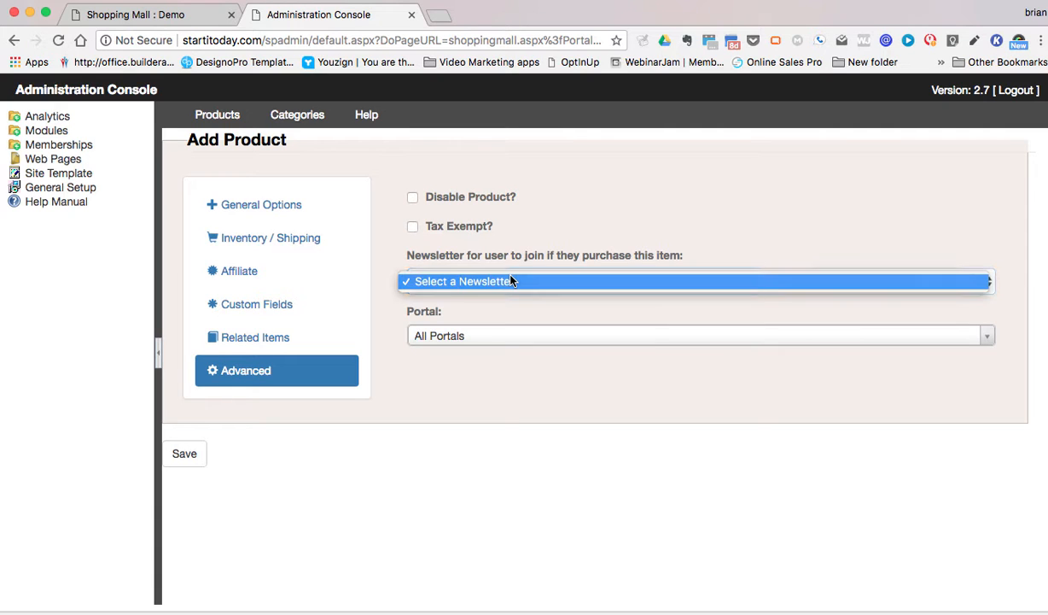
left_click(495, 313)
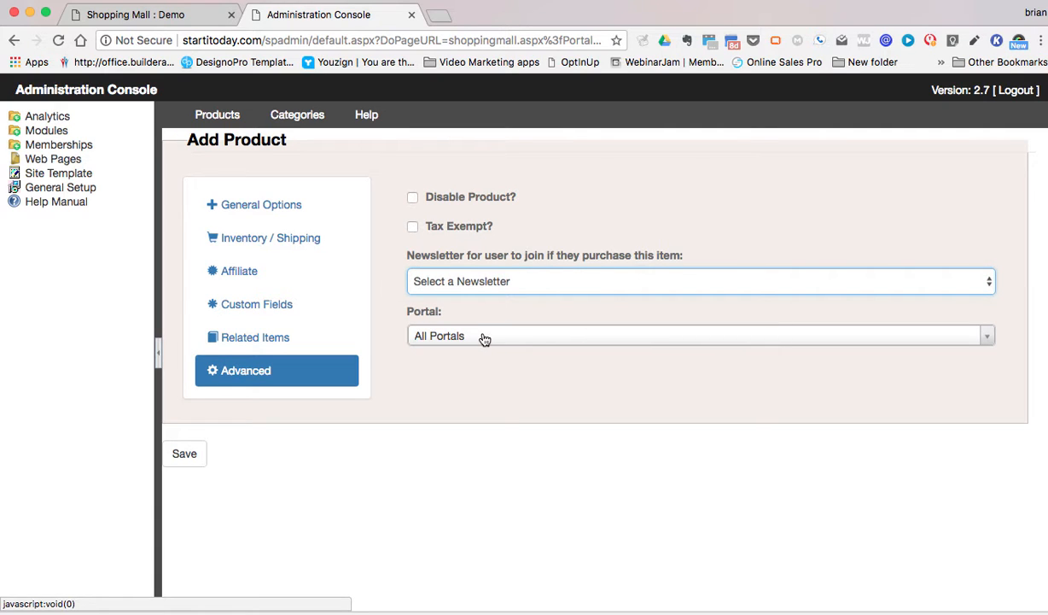
left_click(484, 338)
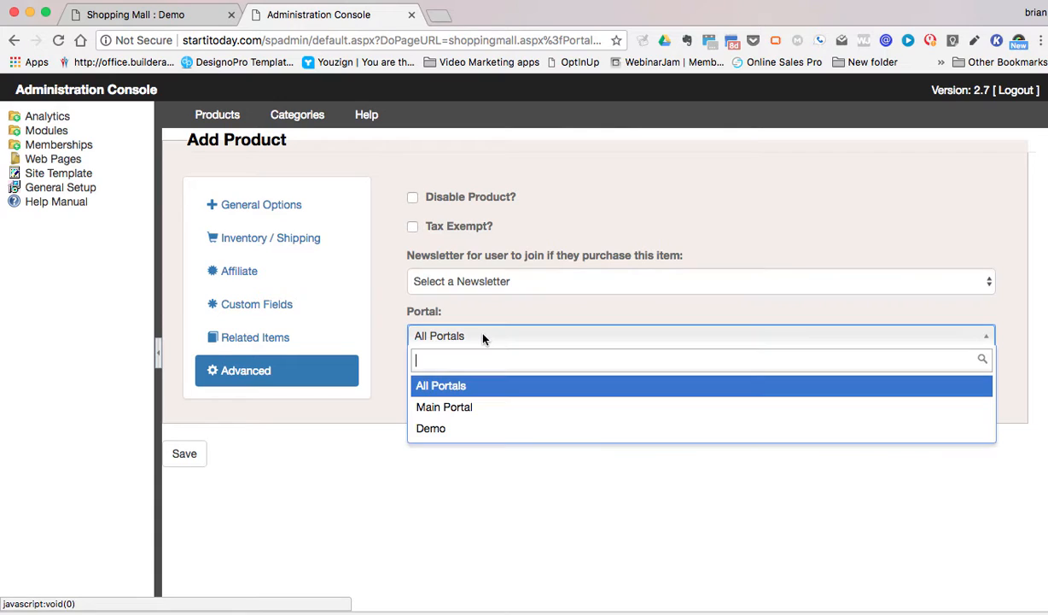
left_click(438, 431)
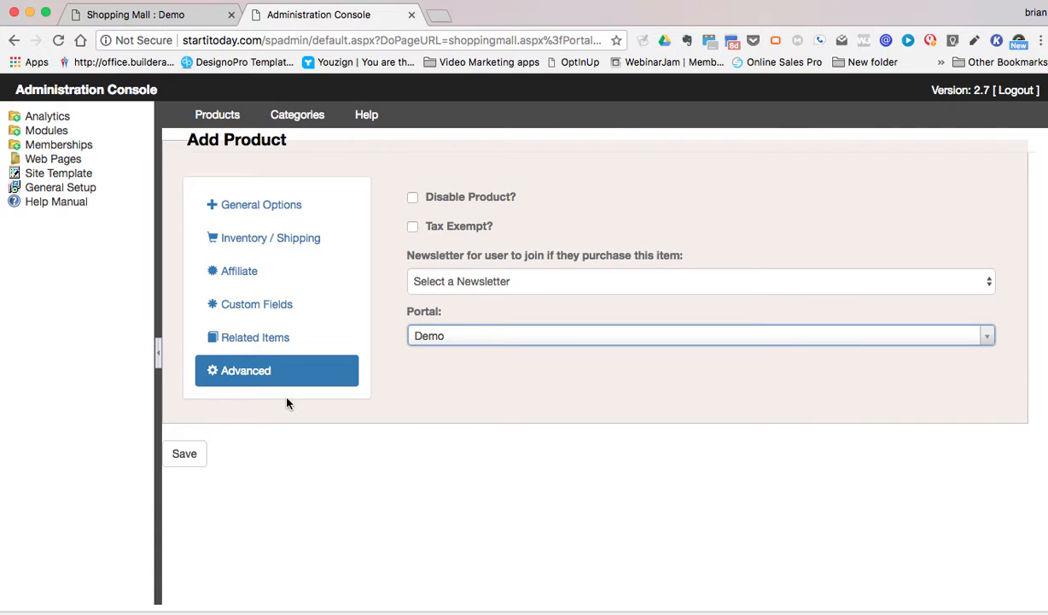
left_click(187, 454)
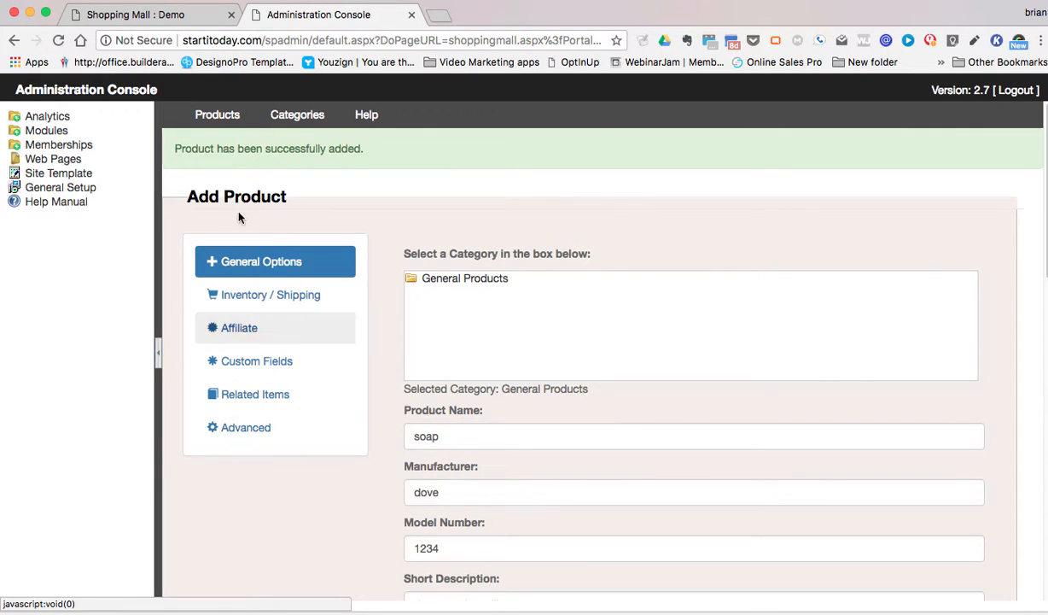
- Reload the demo portal's Shopping Mall page and examine the soap product's listing and its details page
left_click(196, 16)
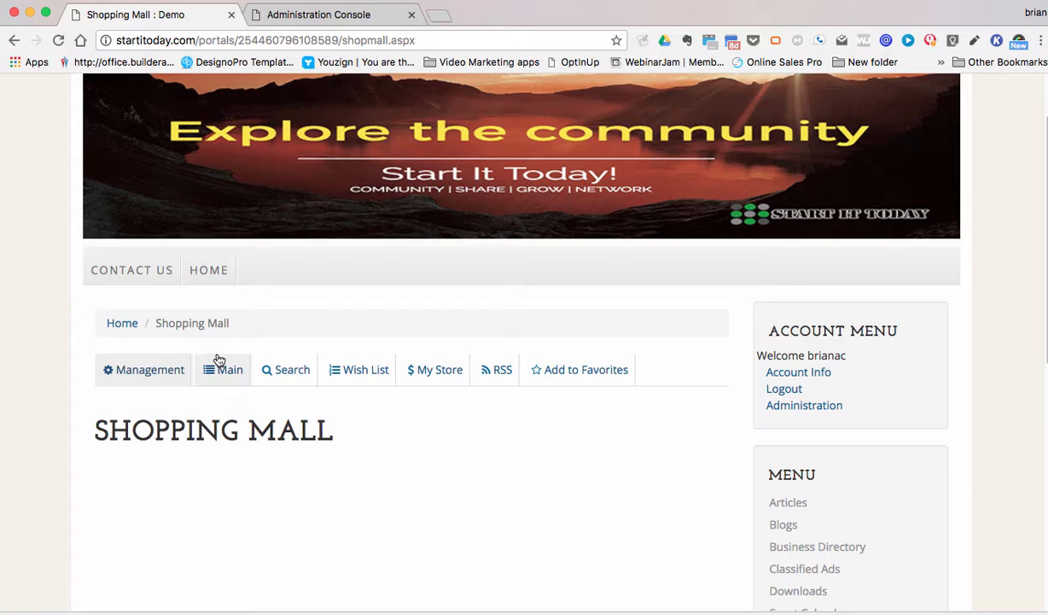
left_click(58, 40)
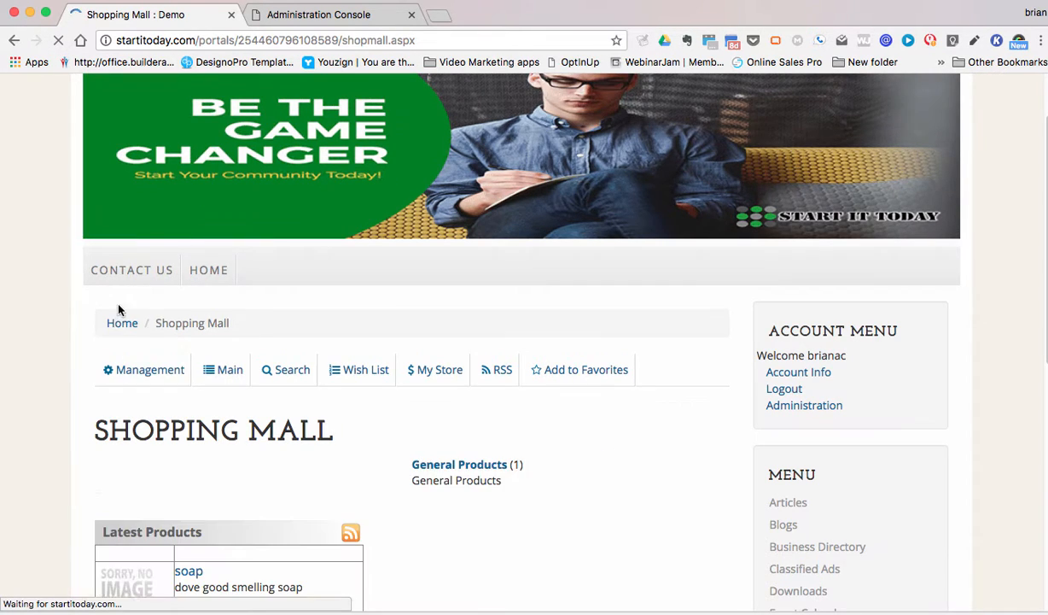
scroll(192, 344, "down", 1)
scroll(192, 344, "down", 1)
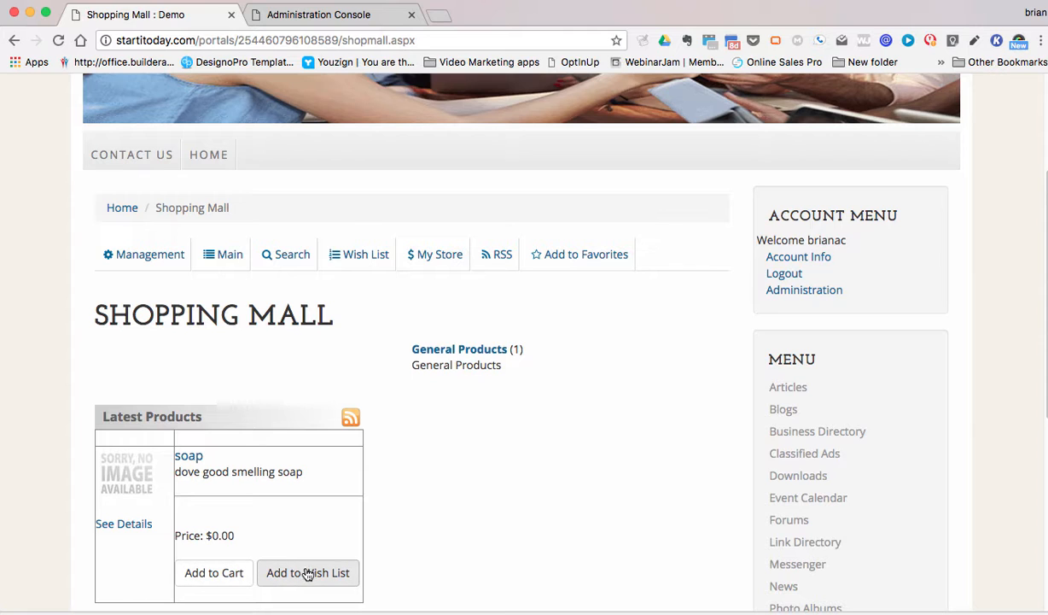
scroll(290, 529, "down", 2)
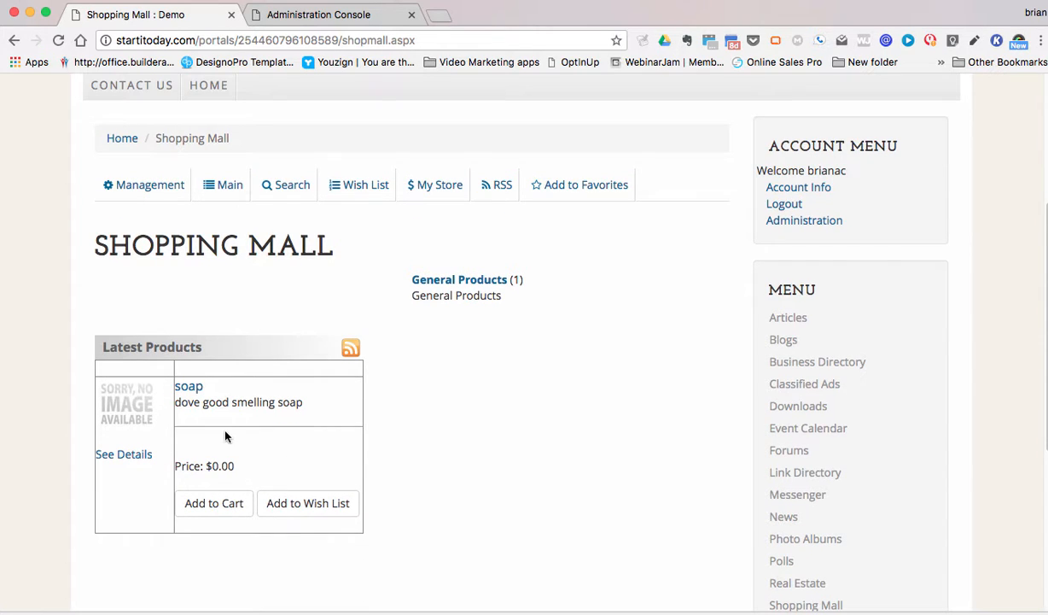
left_click(189, 388)
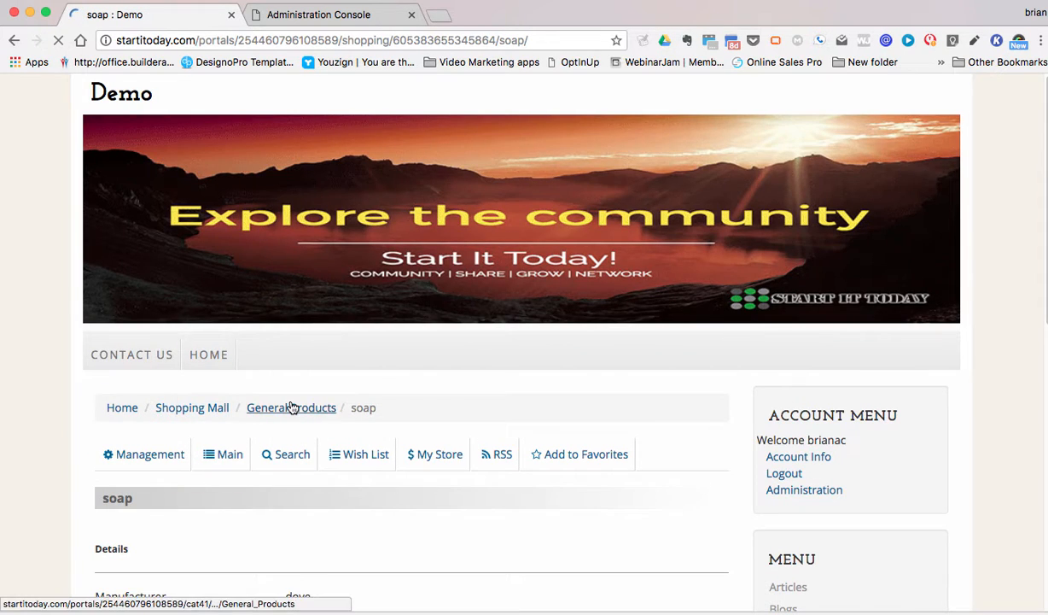
scroll(293, 403, "down", 5)
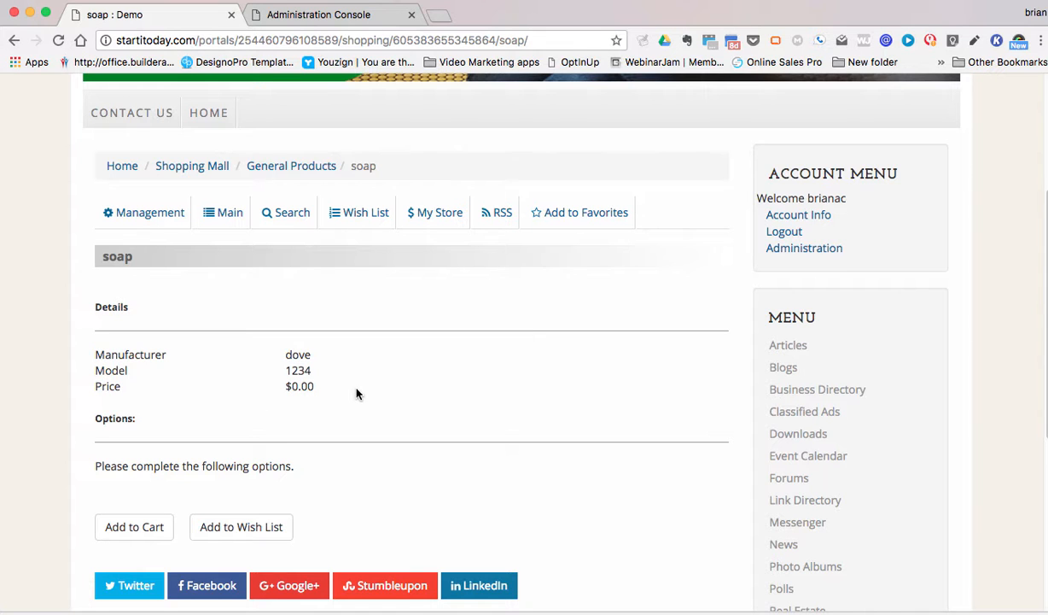
scroll(357, 394, "down", 2)
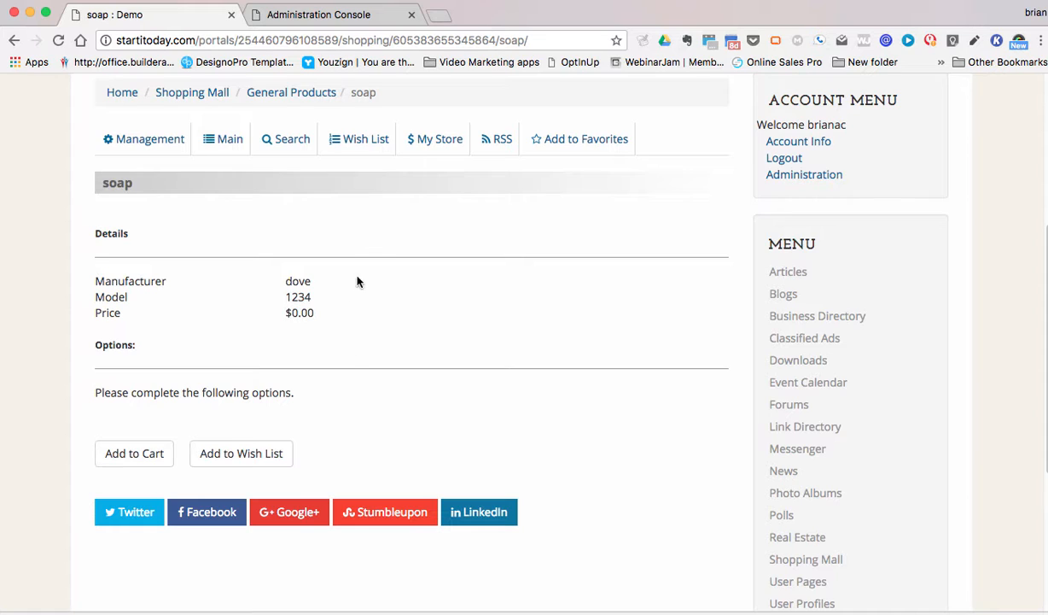
- Open the portal's My Store page and examine the store configuration form from store name to contact email
left_click(437, 142)
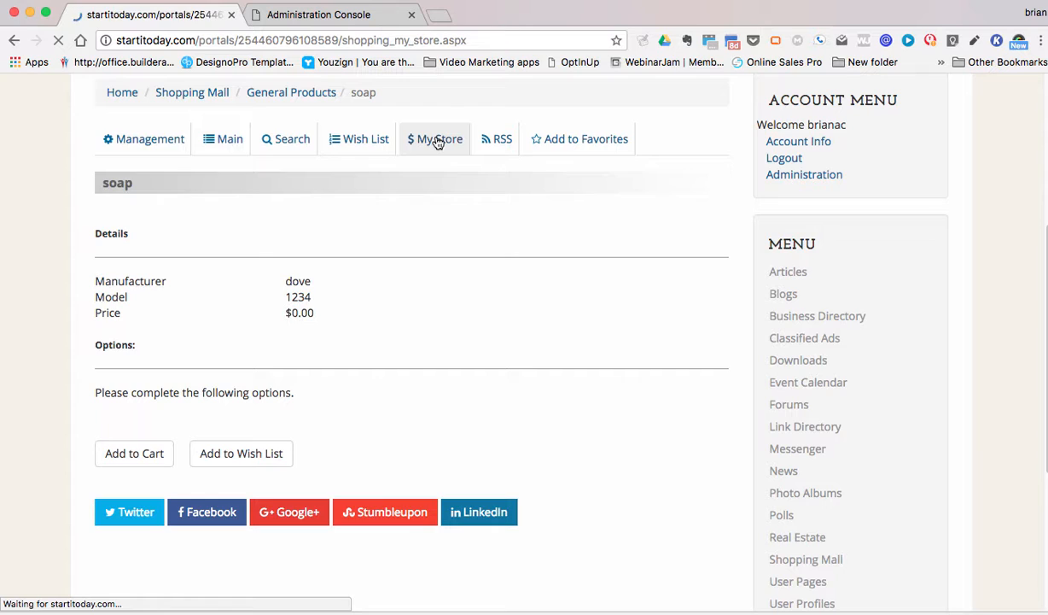
scroll(360, 434, "down", 5)
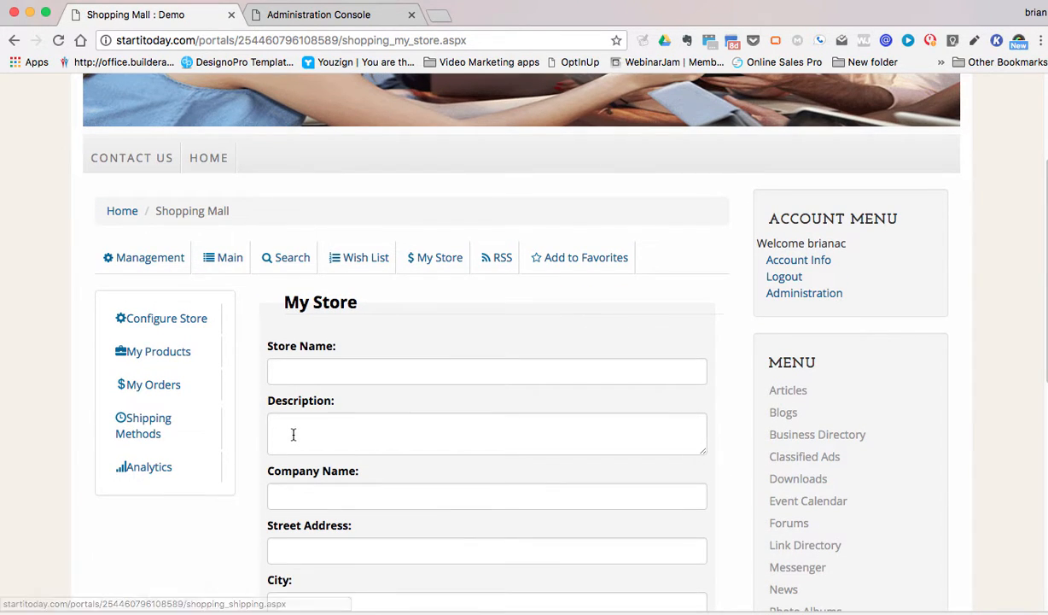
scroll(266, 399, "down", 6)
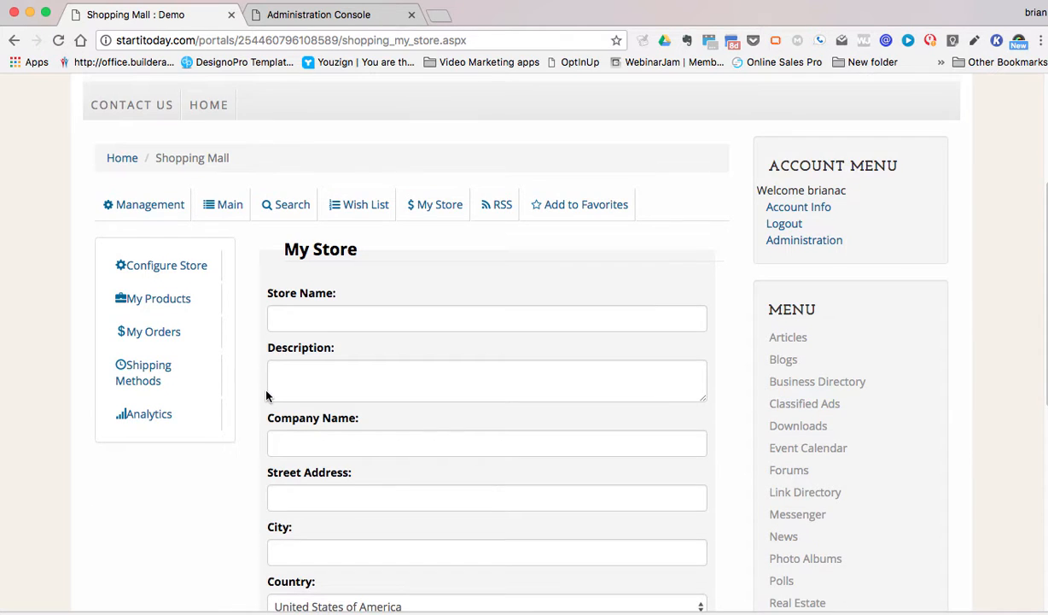
scroll(267, 399, "down", 6)
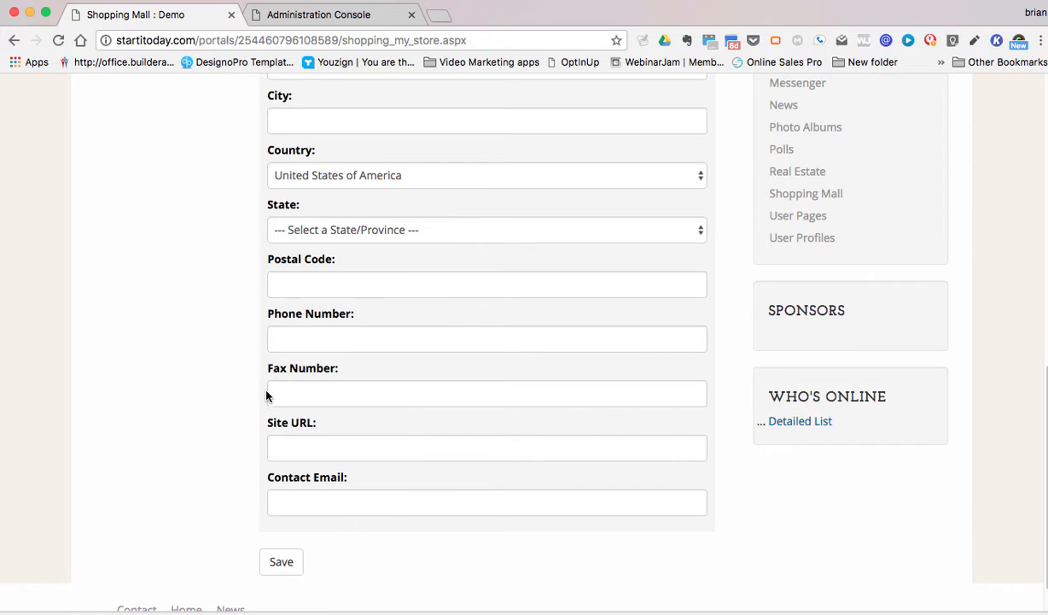
scroll(267, 395, "up", 12)
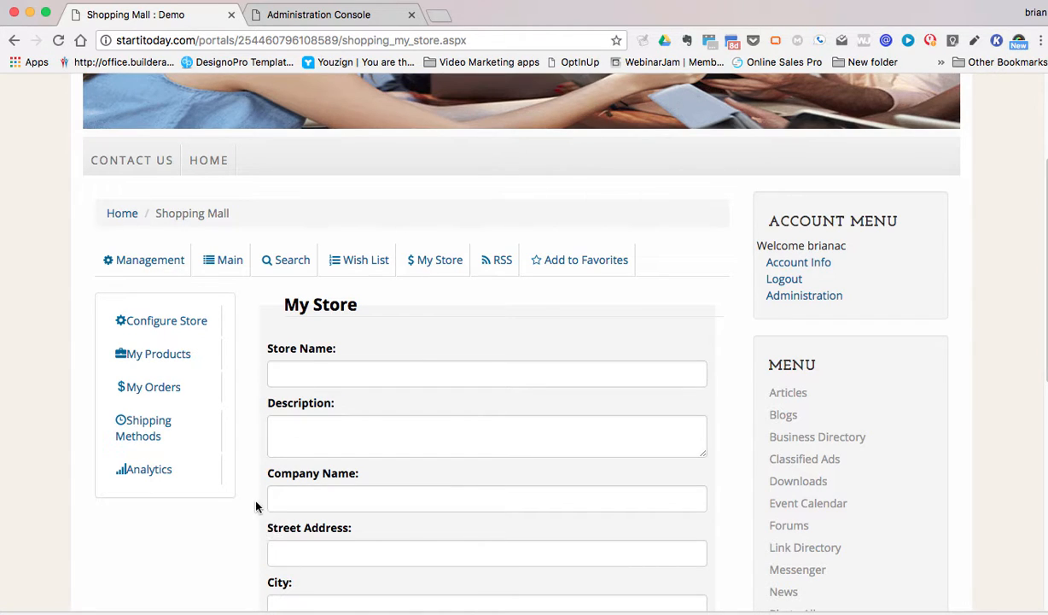
left_click(163, 328)
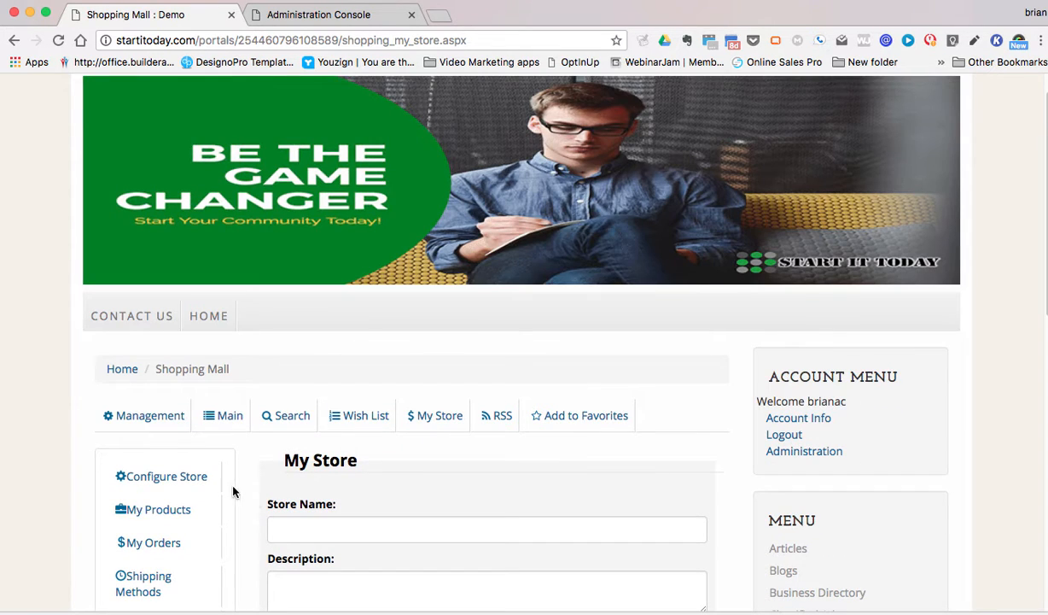
- View the store's My Products and My Orders pages
left_click(149, 512)
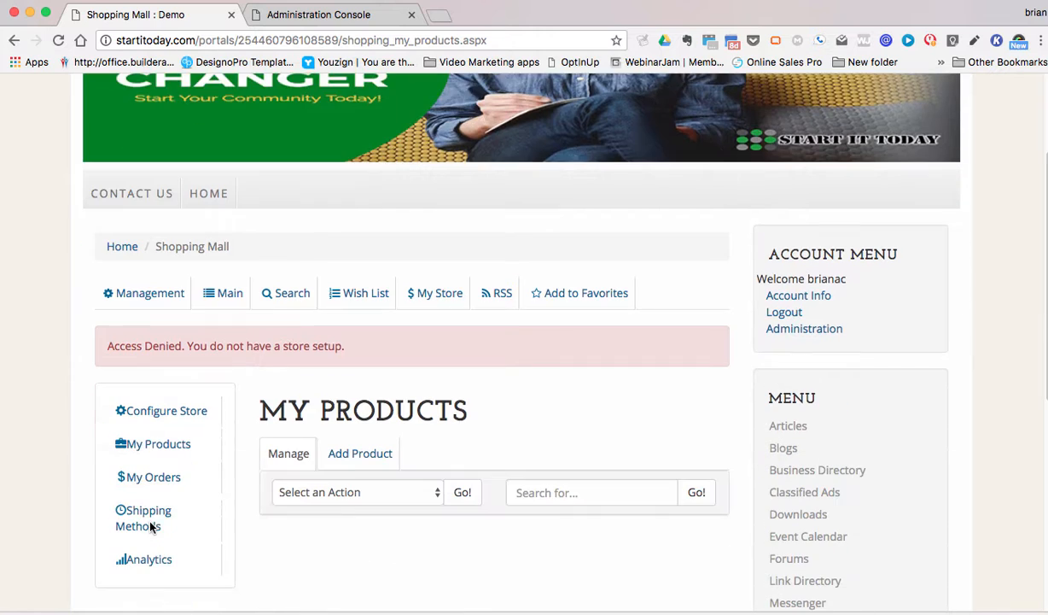
scroll(152, 529, "down", 1)
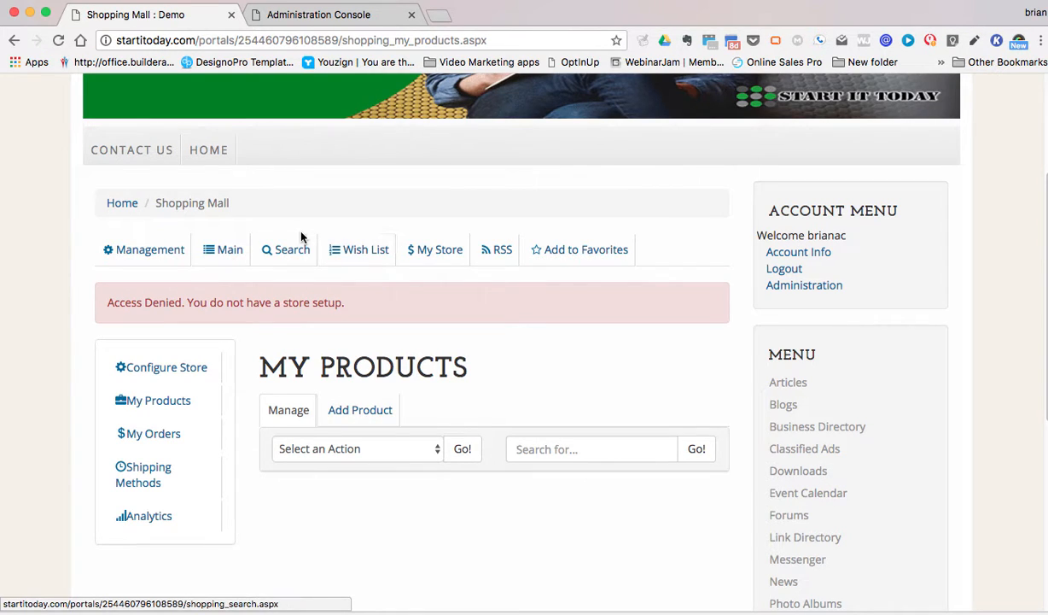
left_click(150, 437)
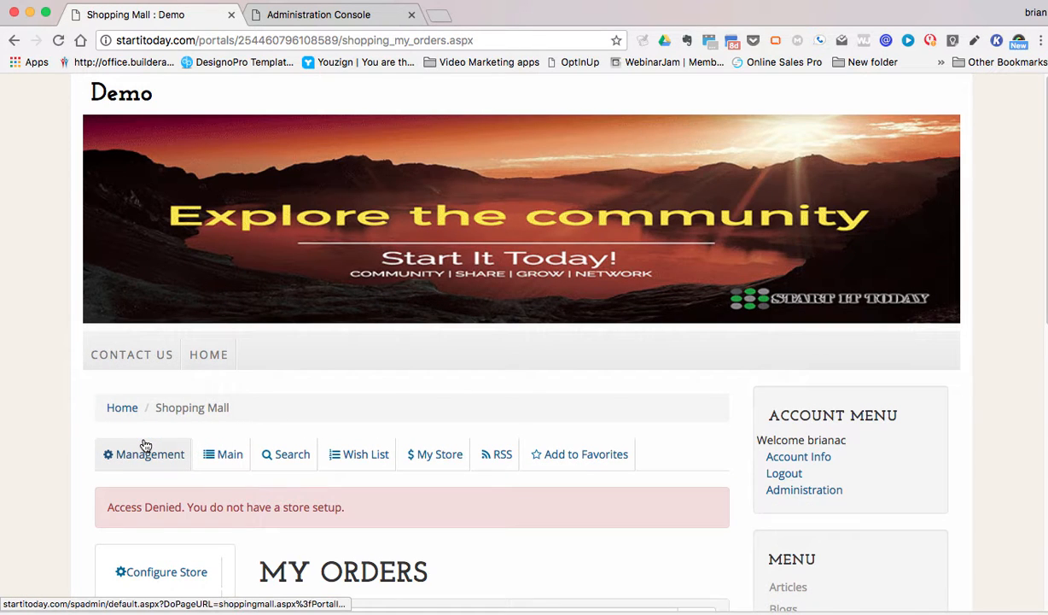
scroll(145, 446, "down", 5)
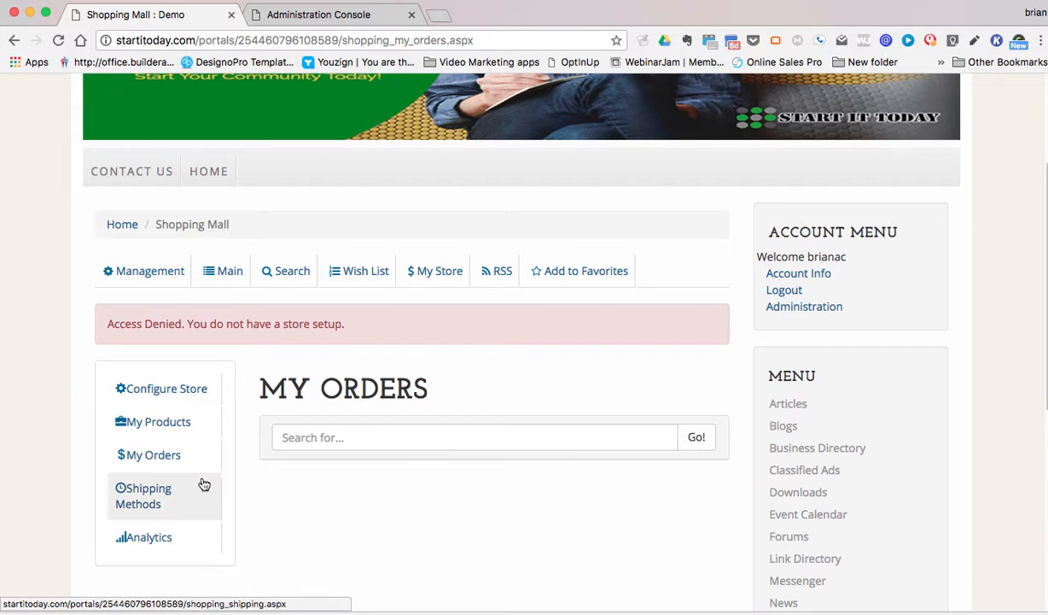
scroll(141, 514, "down", 1)
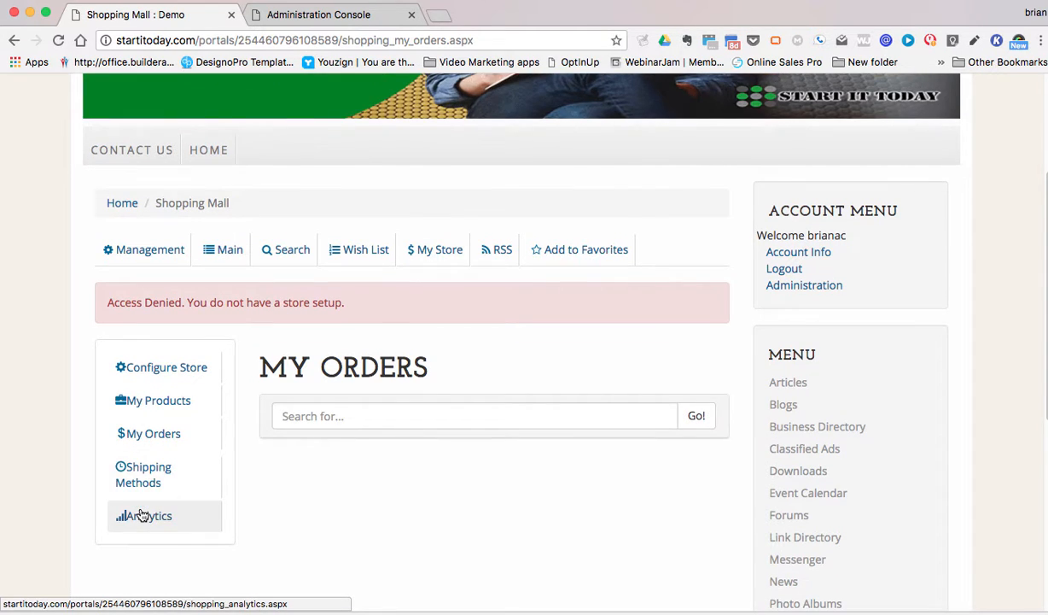
- View the store's Shipping Methods page
left_click(143, 478)
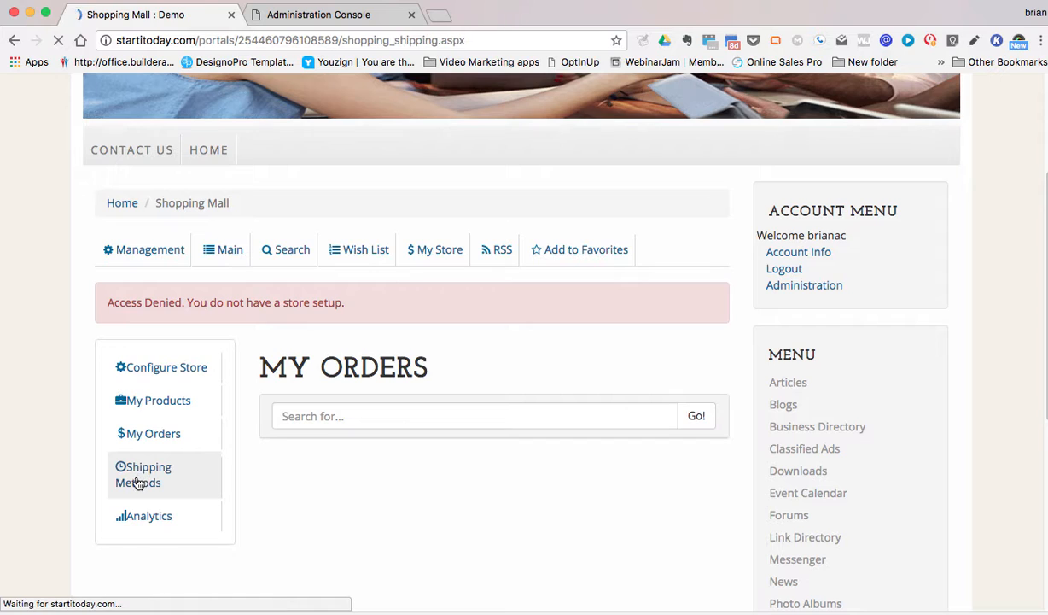
scroll(145, 484, "down", 3)
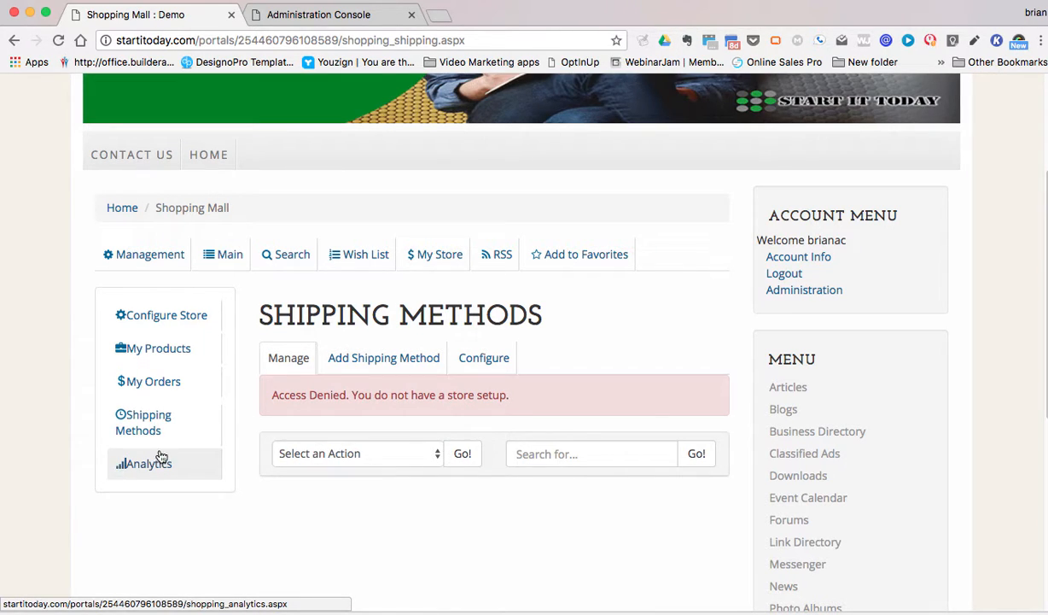
- Open the Shopping Mall's administration console and examine the portal's Payment Gateways settings, collapsing the Analytics group
left_click(138, 256)
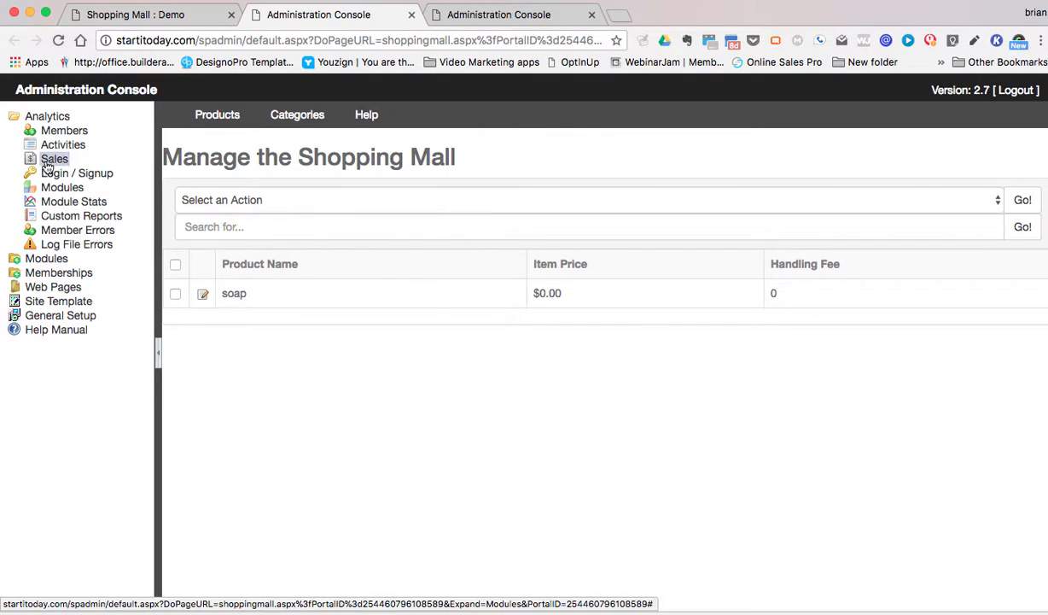
left_click(37, 265)
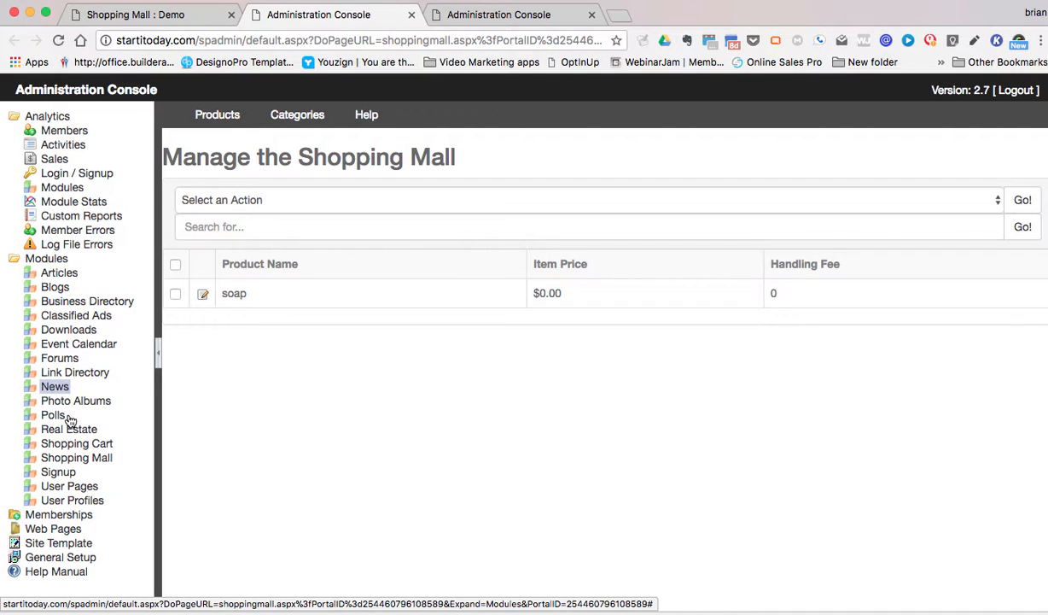
left_click(75, 445)
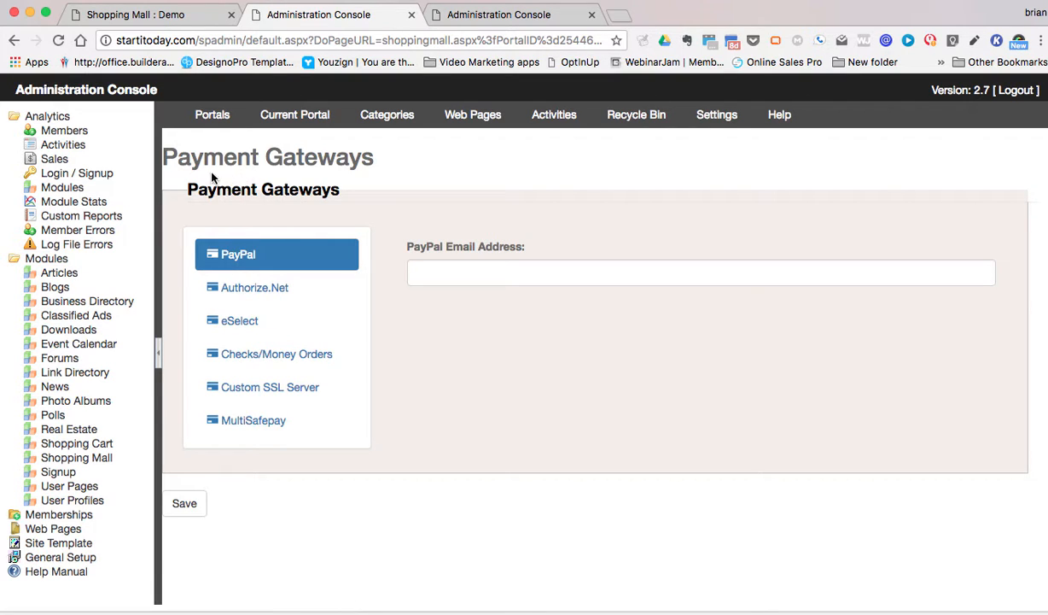
left_click(39, 117)
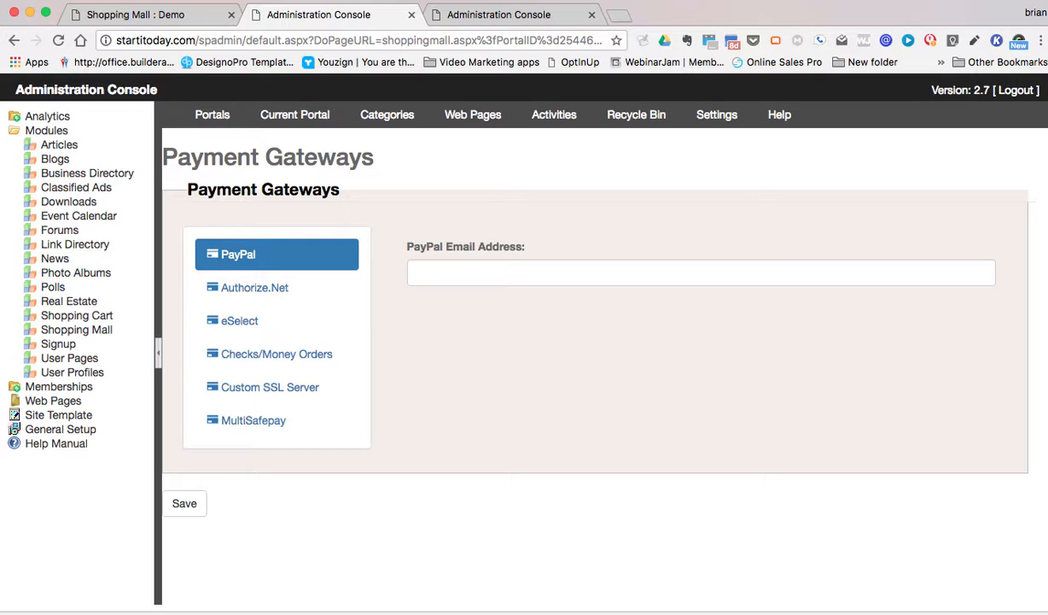
left_click(624, 0)
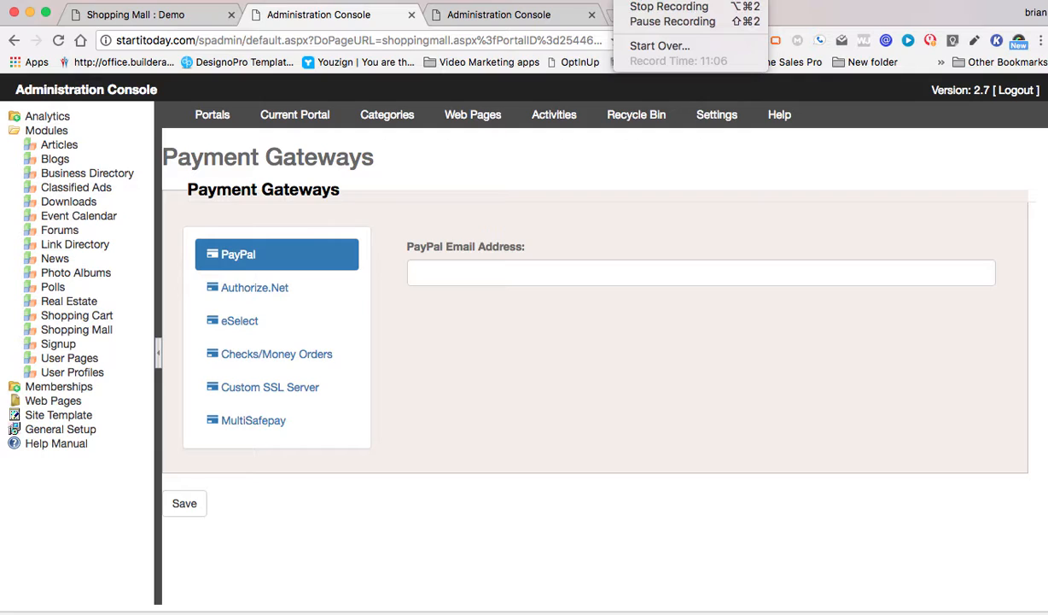